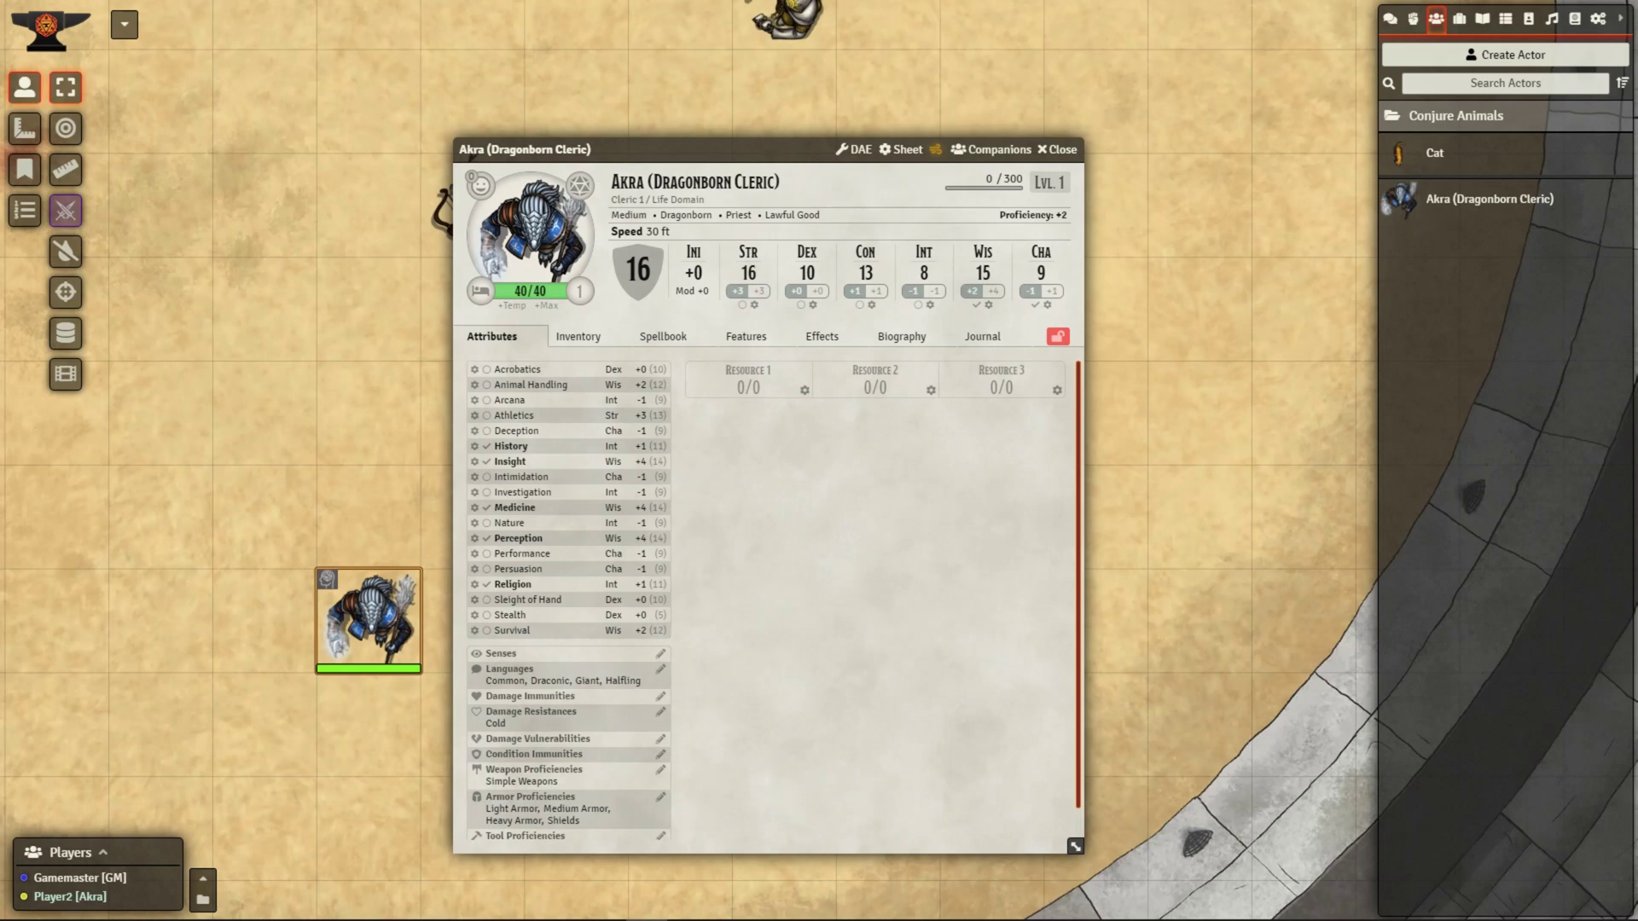
Wild-shape Akra into the Cat by dropping the Cat actor onto Akra's sheet.
{"action": "left_click_drag", "start_coordinate": [1447, 147], "coordinate": [853, 455]}
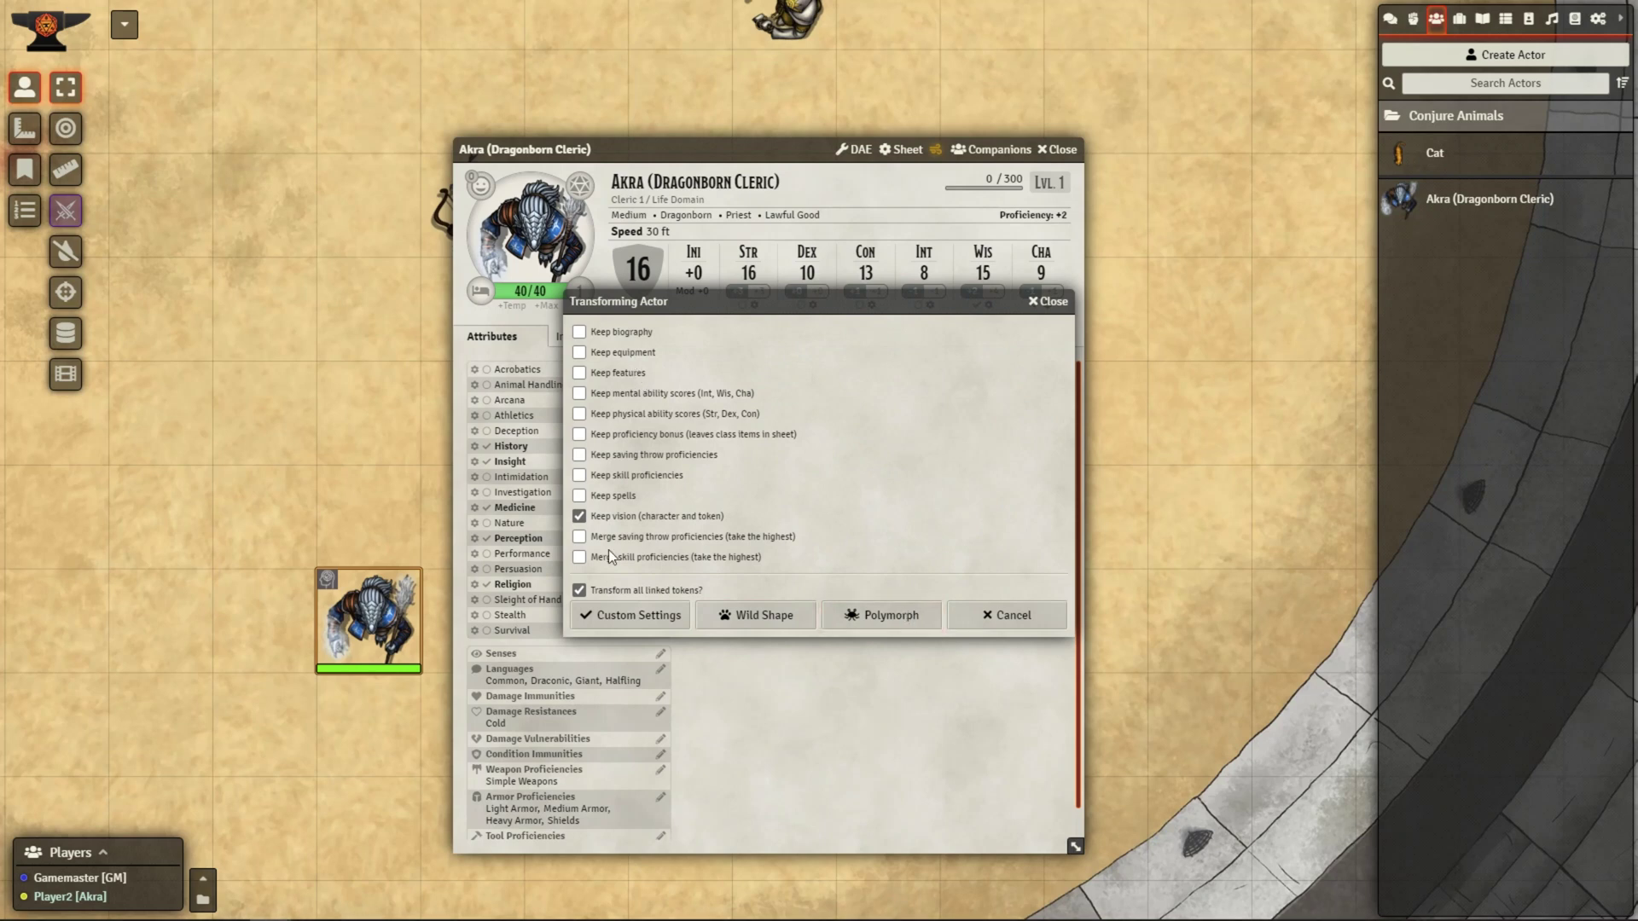
{"action": "left_click", "coordinate": [751, 621]}
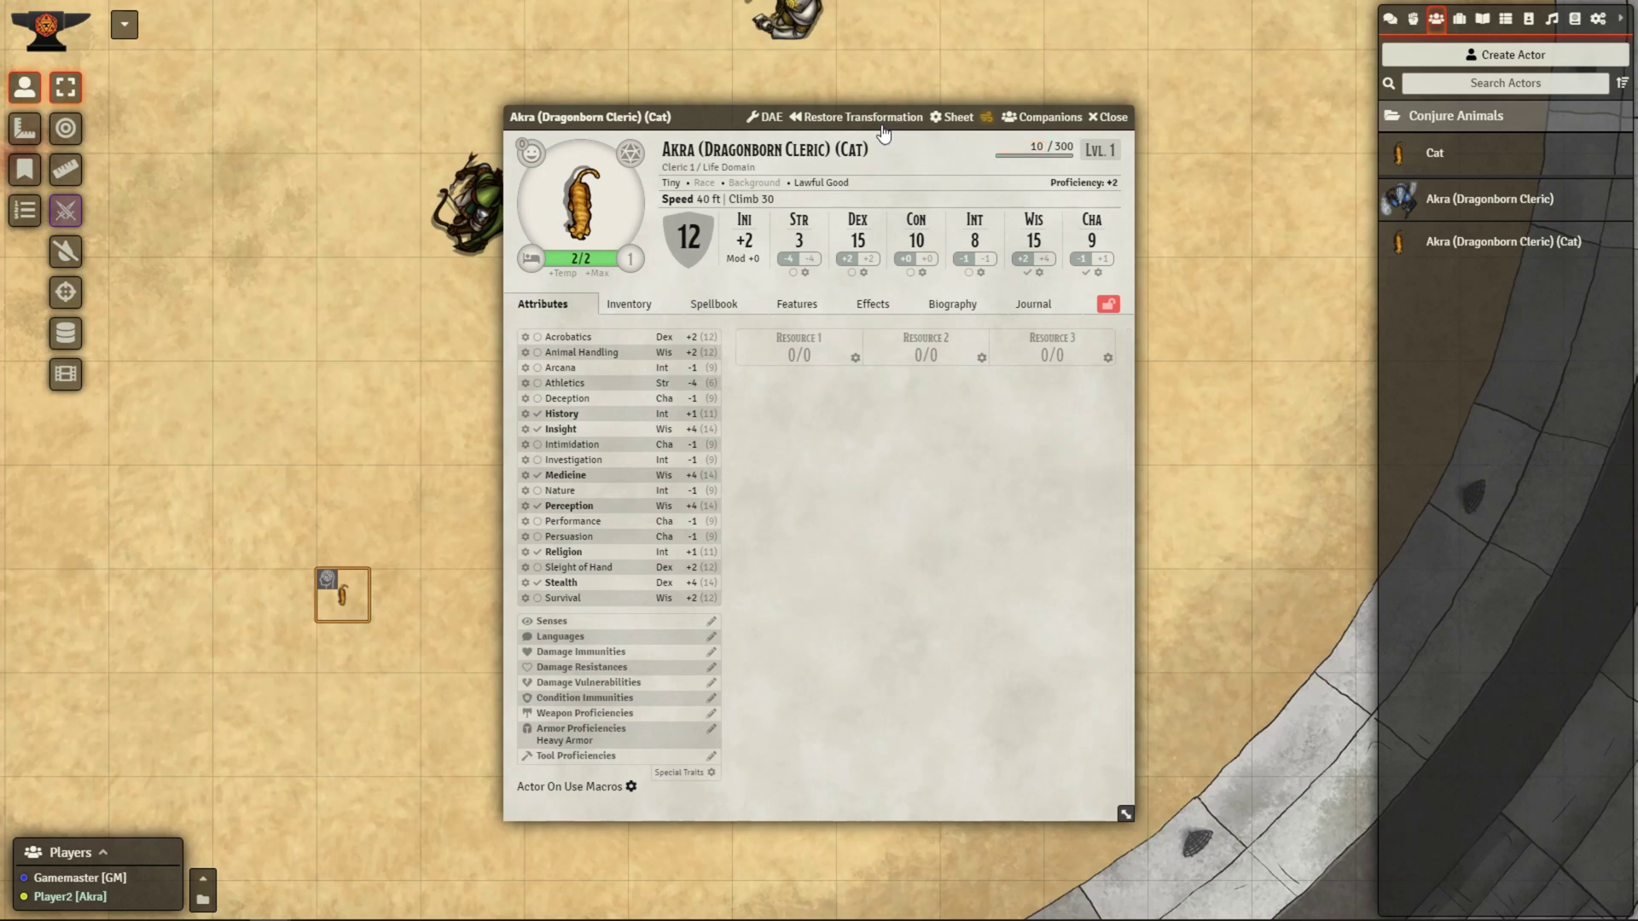
Restore Akra to the Dragonborn Cleric form at 40/40 HP, removing the Cat-form actor.
{"action": "left_click", "coordinate": [882, 120]}
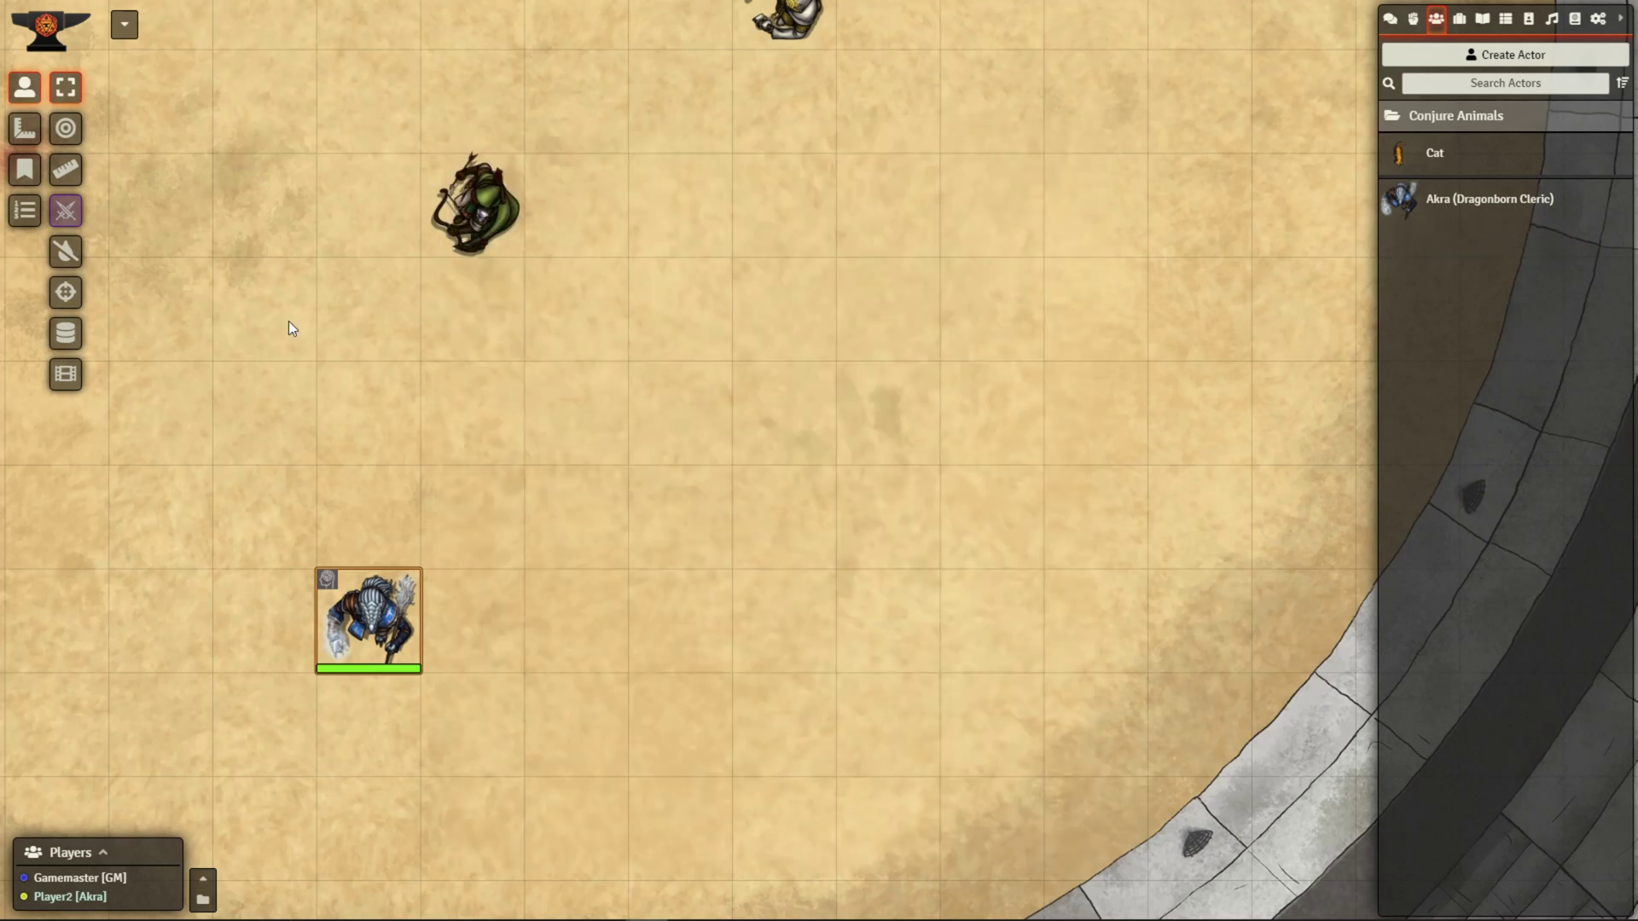
Wild-shape Akra's token into the Cat via the Polymorpher Manager and open the Cat WildShape sheet.
{"action": "right_click", "coordinate": [382, 641]}
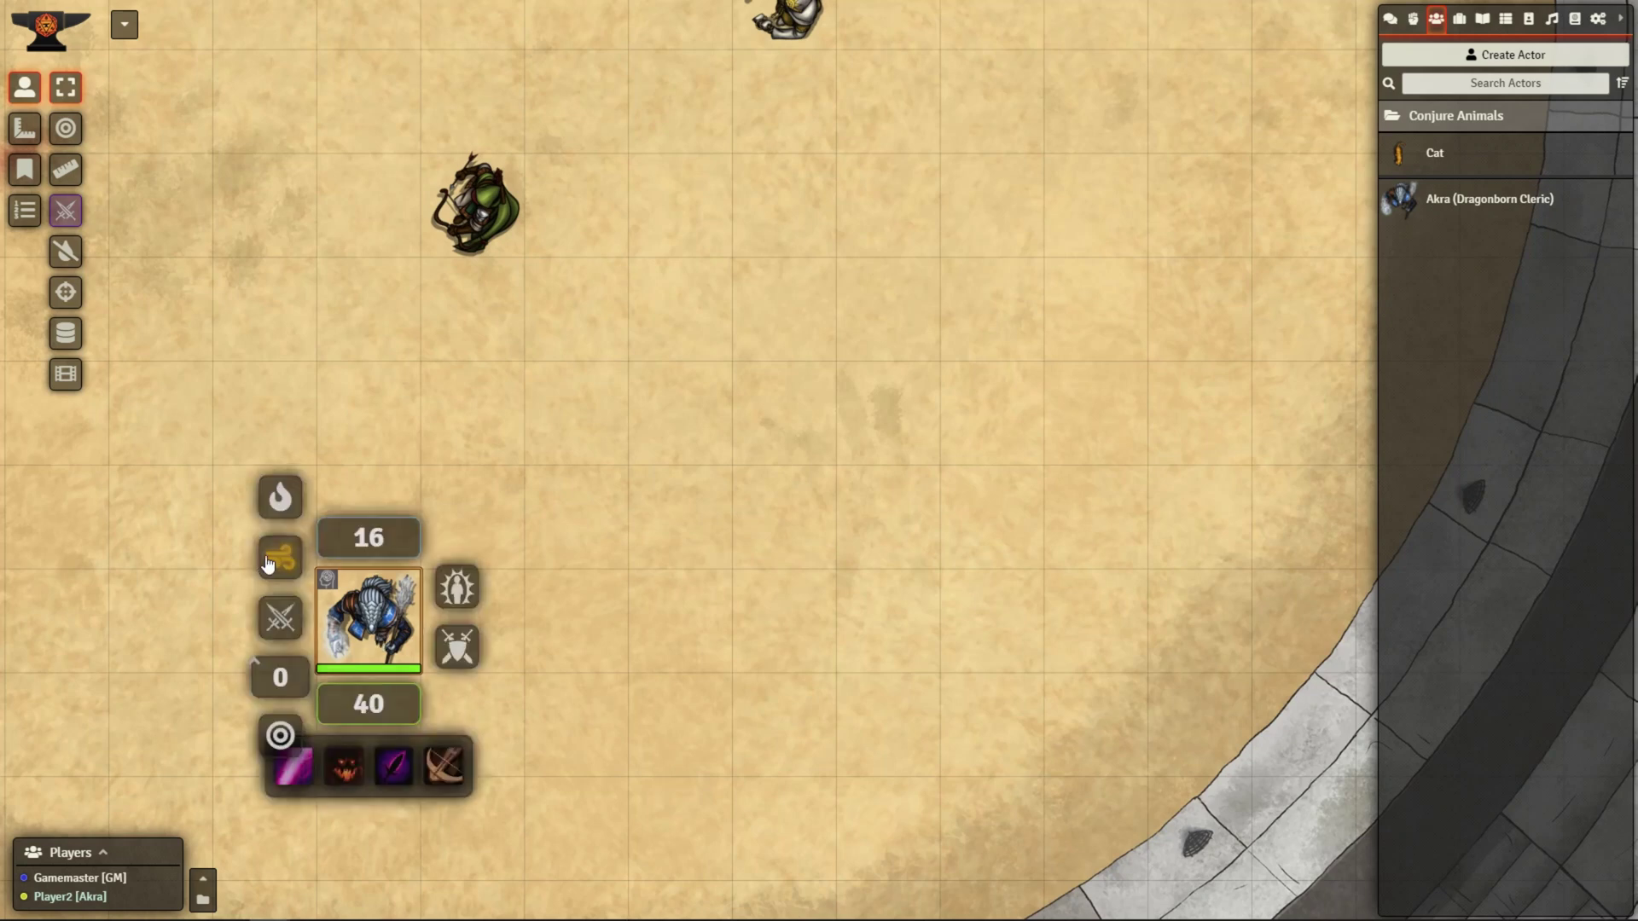
{"action": "left_click", "coordinate": [277, 559]}
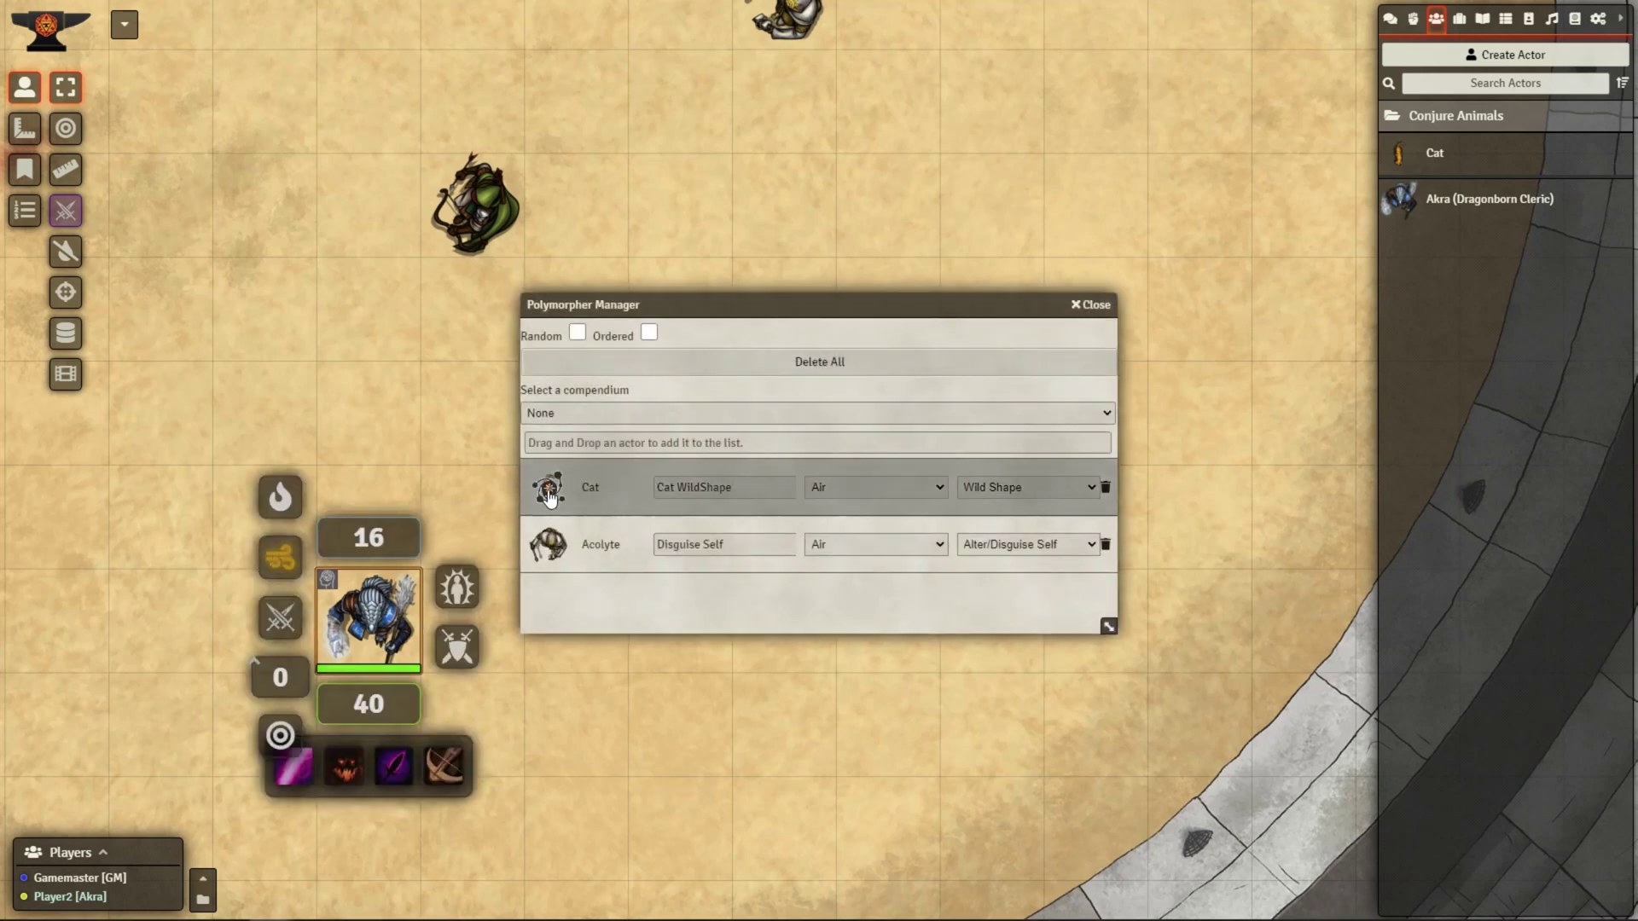
{"action": "left_click", "coordinate": [548, 493]}
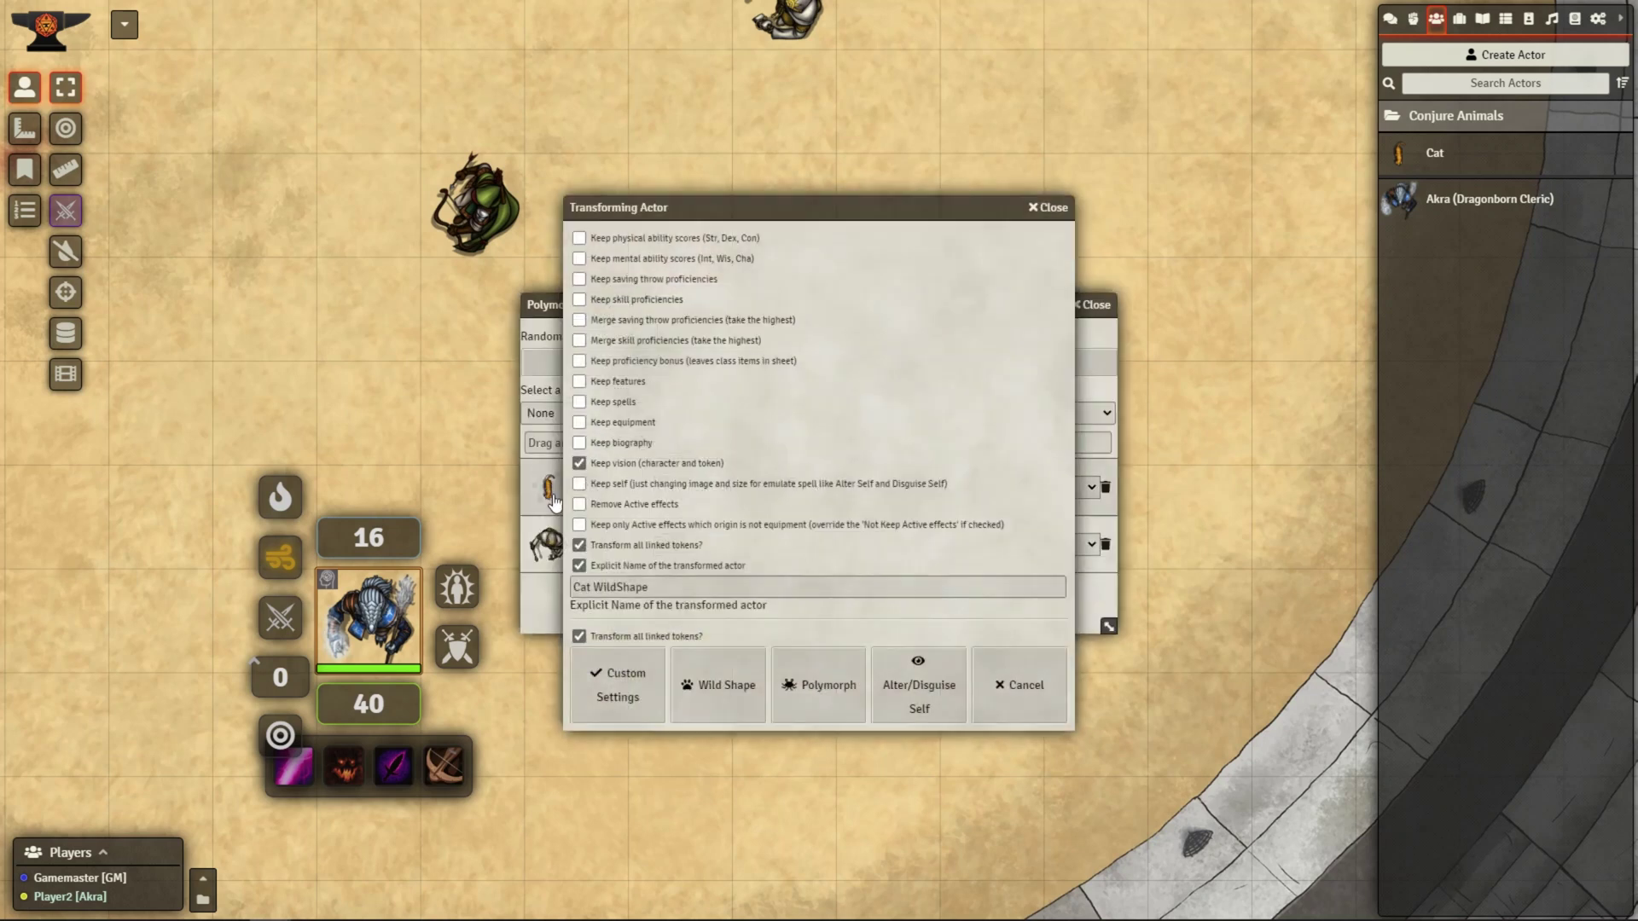
{"action": "left_click", "coordinate": [724, 708]}
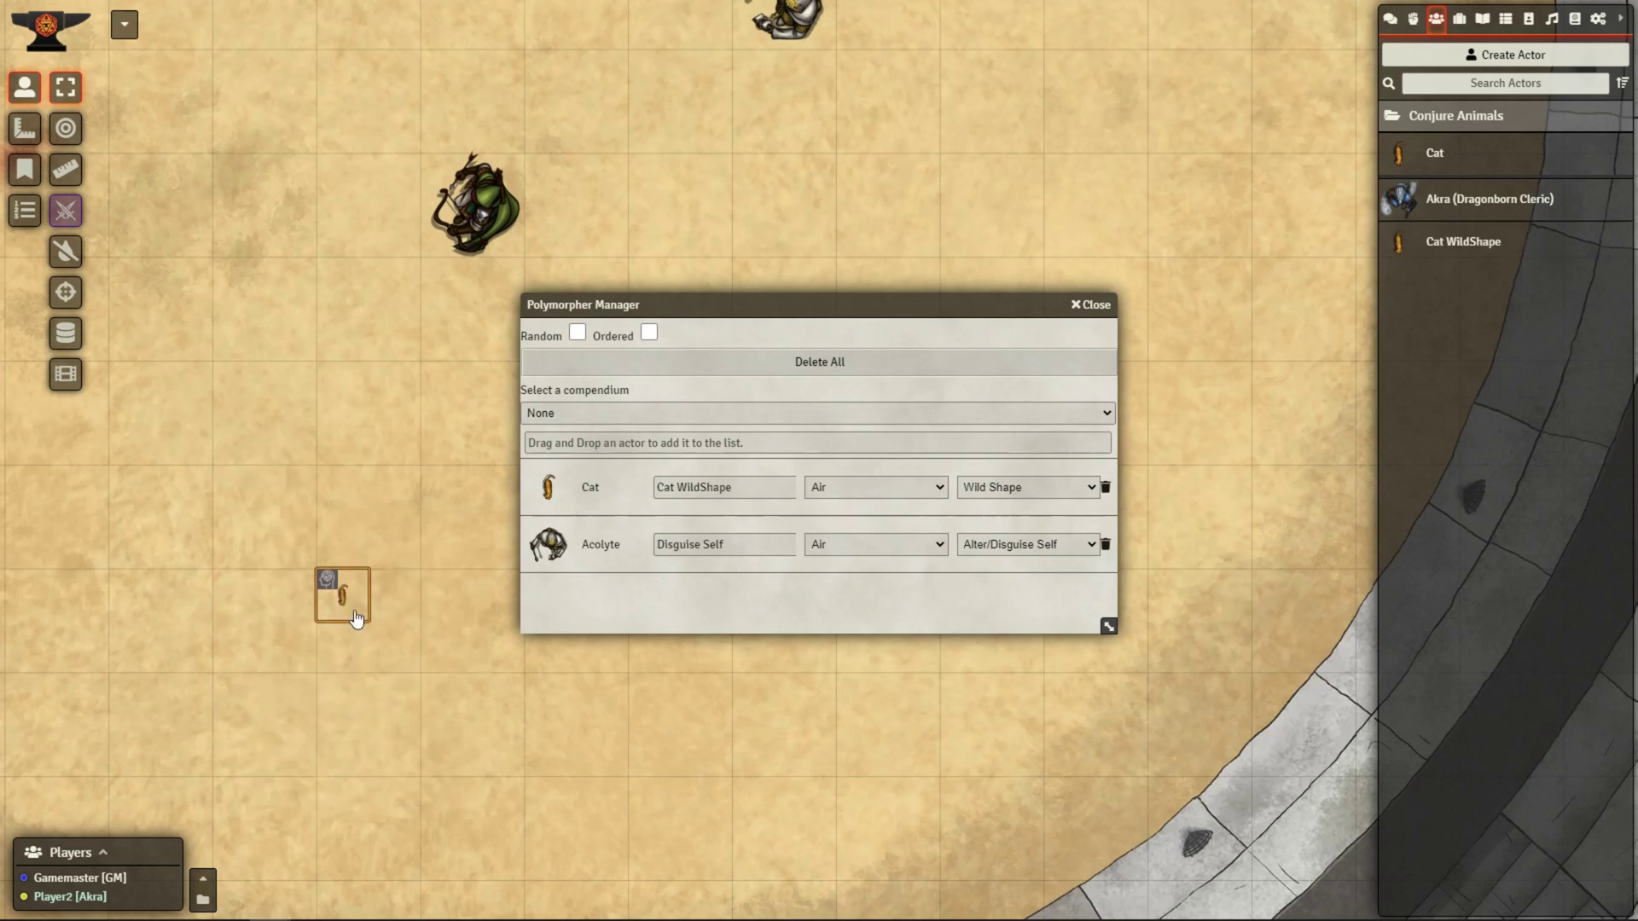
{"action": "left_click", "coordinate": [1107, 314]}
{"action": "double_click", "coordinate": [364, 593]}
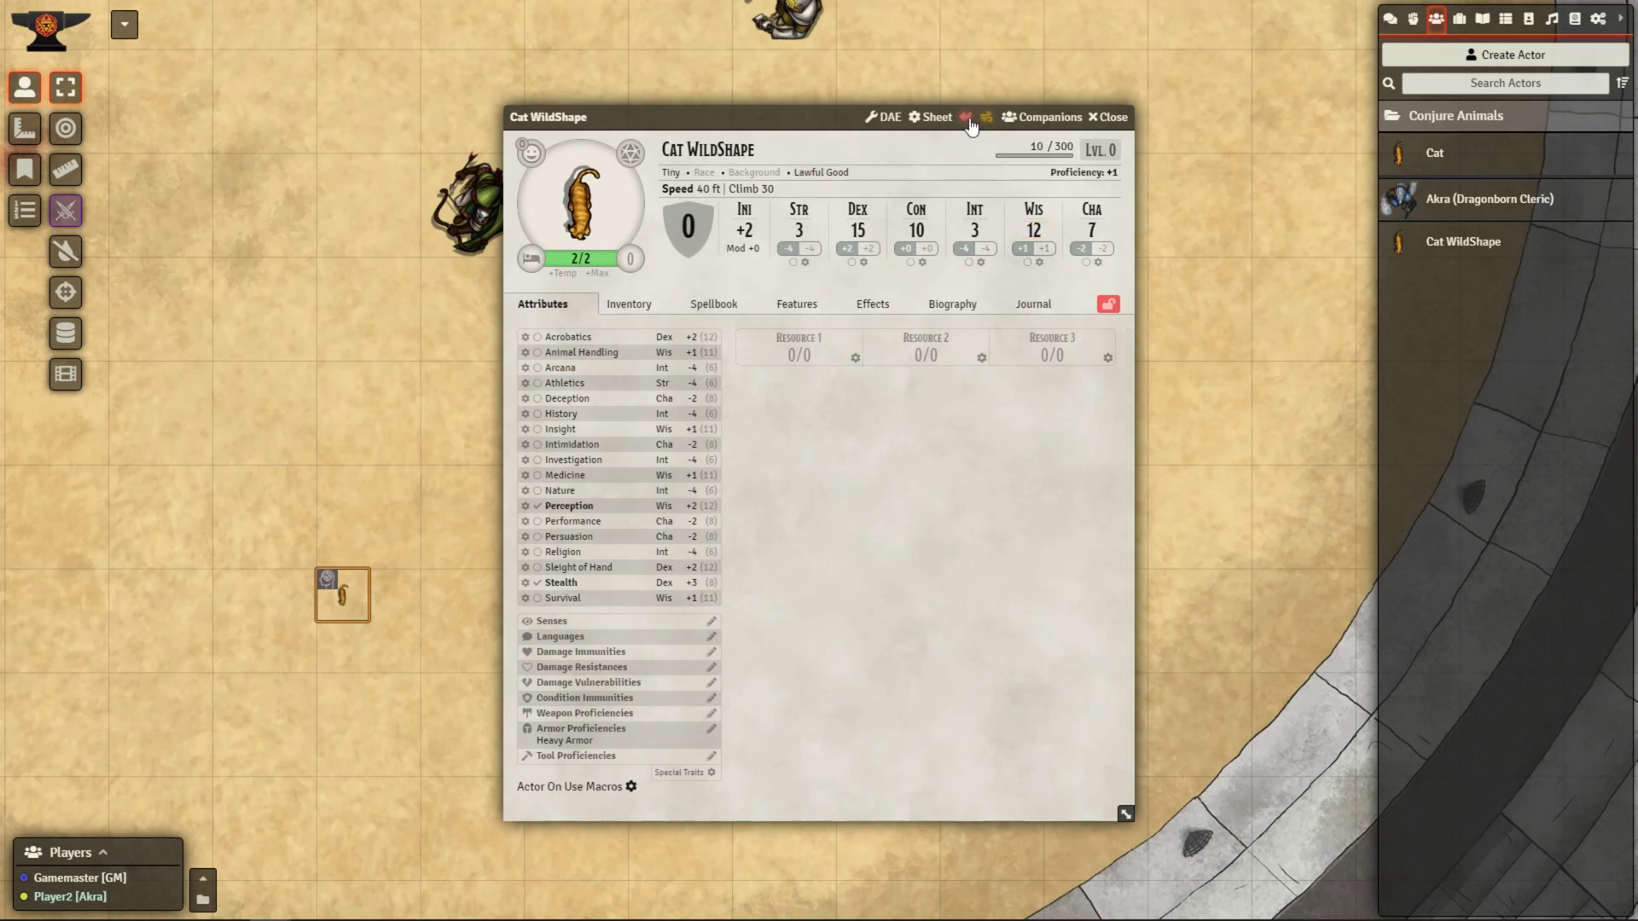
Revert the Cat WildShape token back to Akra's Dragonborn Cleric form.
{"action": "left_click", "coordinate": [968, 119]}
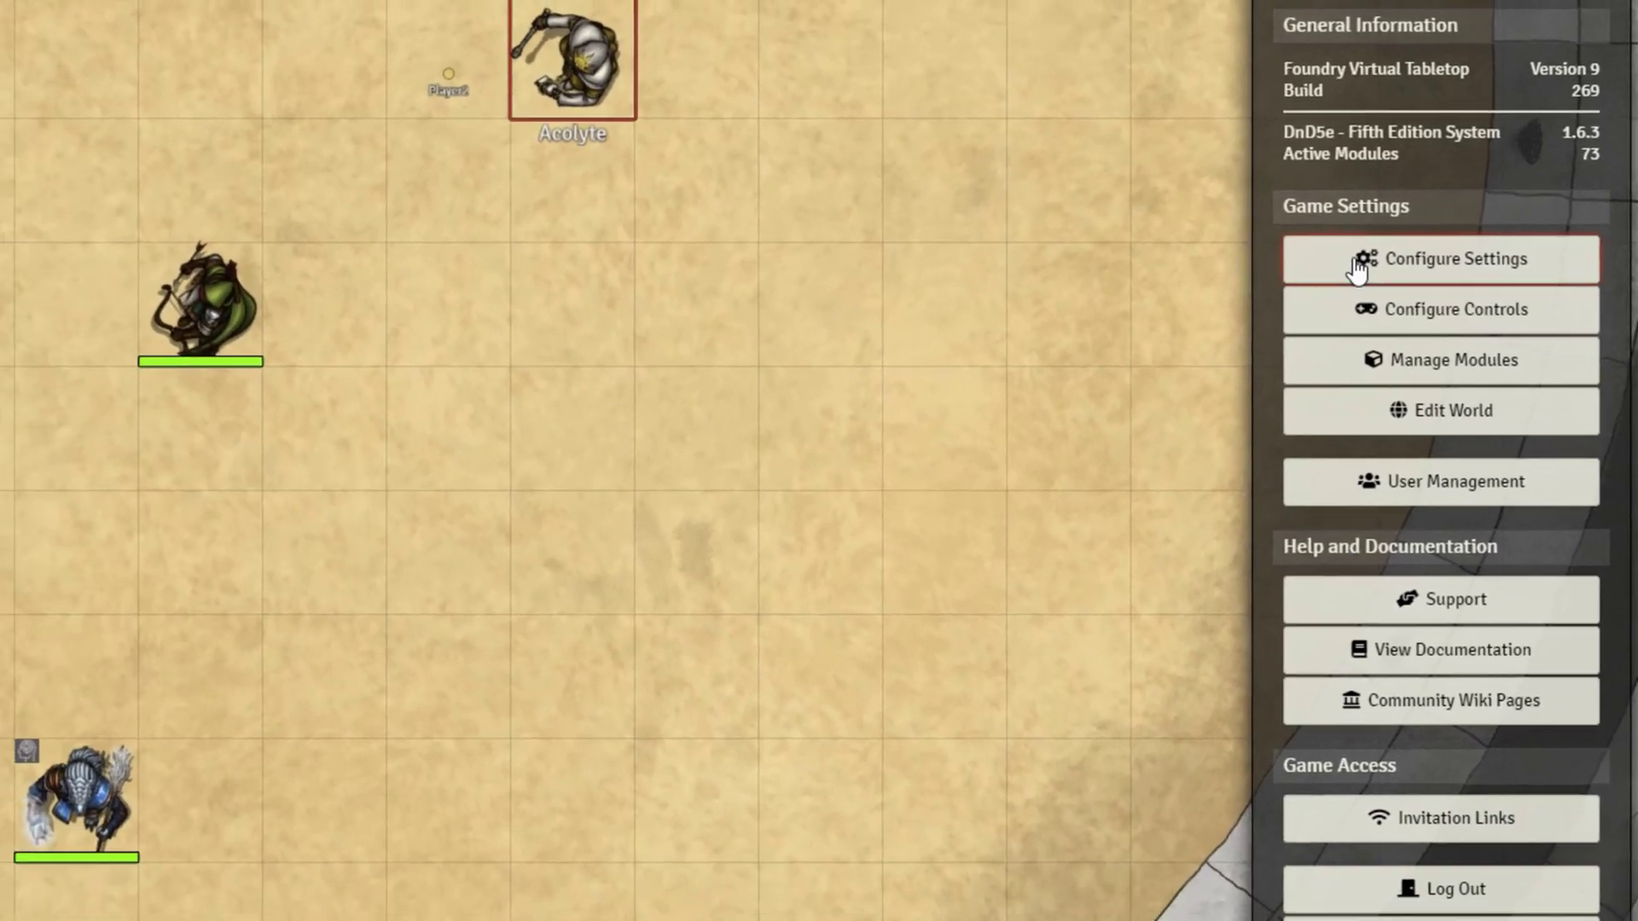
Confirm Allow Polymorphing is enabled in System Settings, then go to User Management.
{"action": "left_click", "coordinate": [1420, 271]}
{"action": "left_click", "coordinate": [561, 12]}
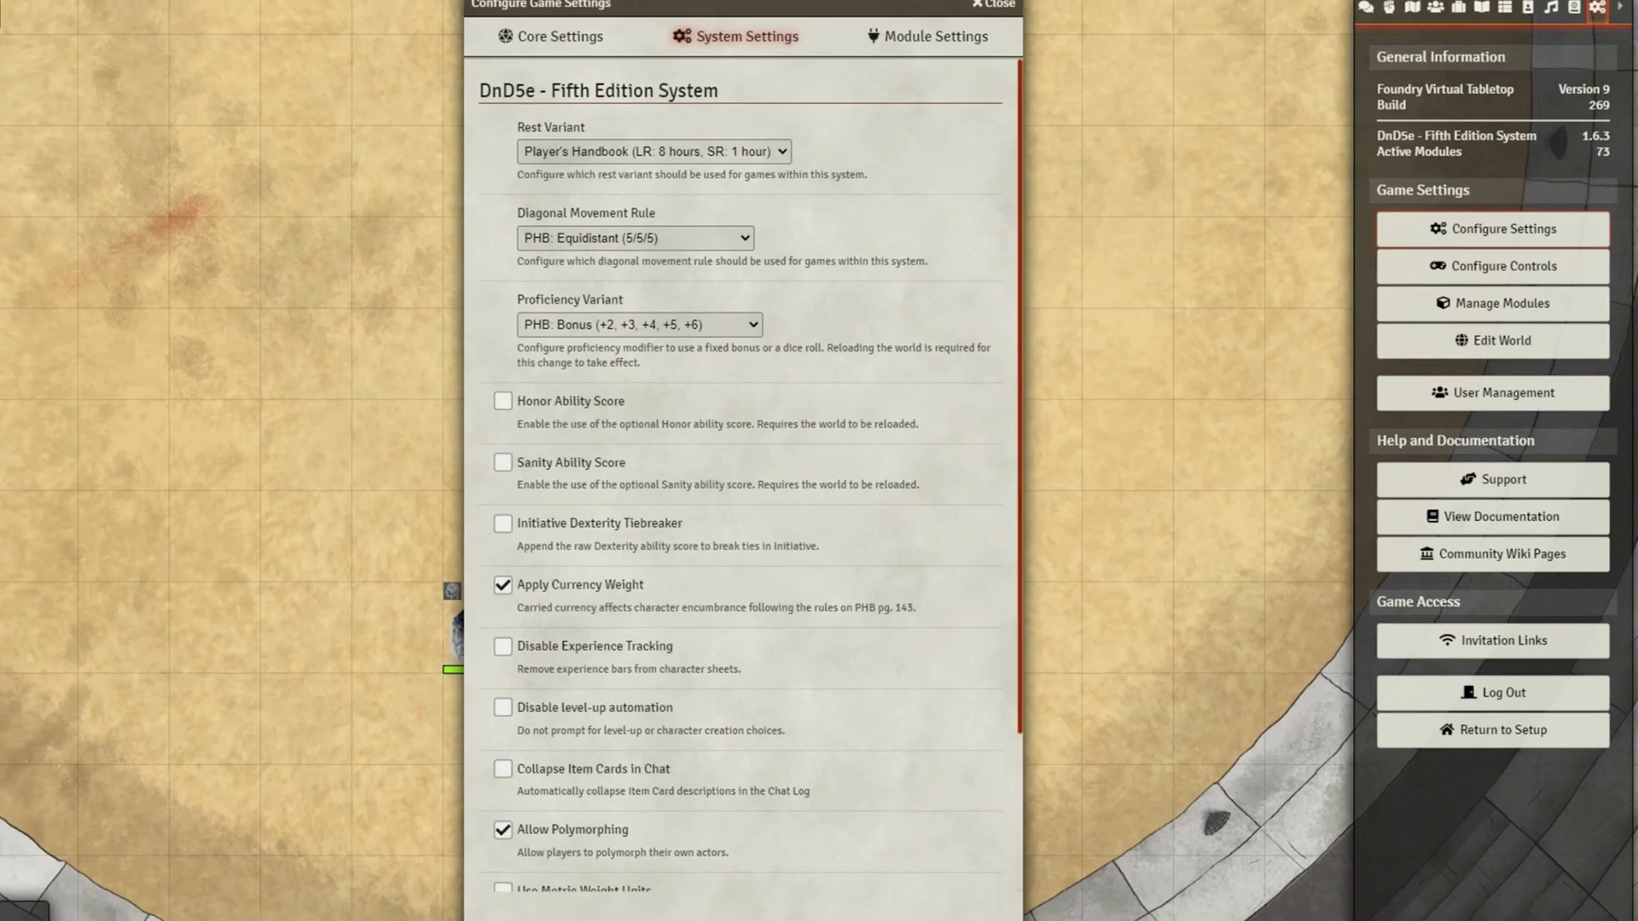
{"action": "scroll", "coordinate": [793, 512], "scroll_direction": "down", "scroll_amount": 2}
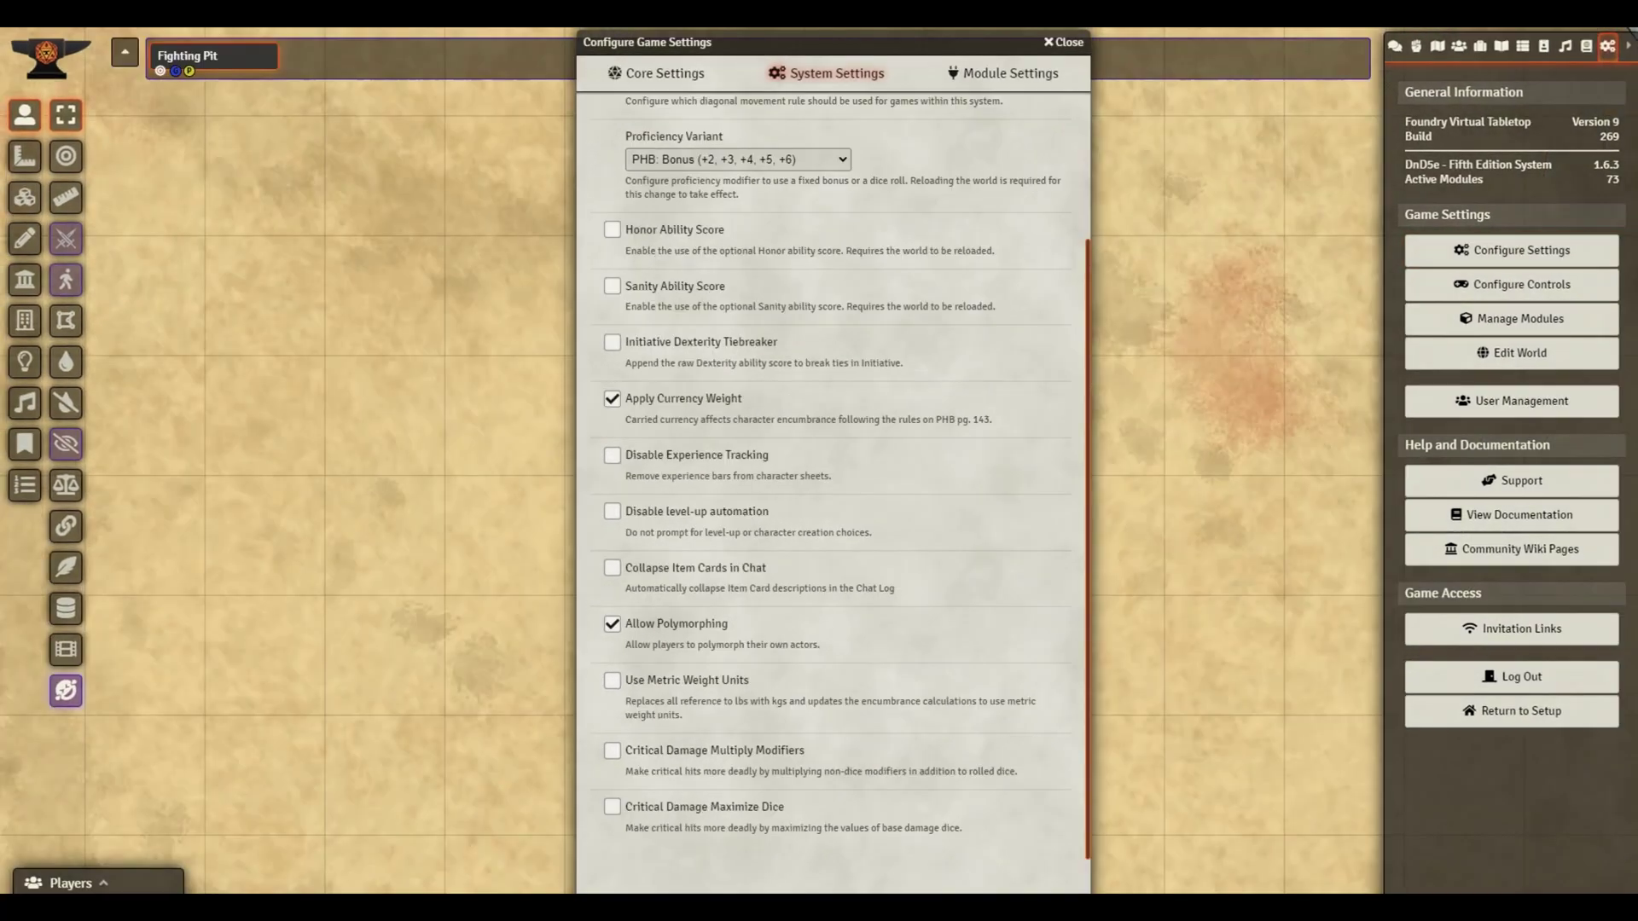
{"action": "left_click", "coordinate": [1465, 406]}
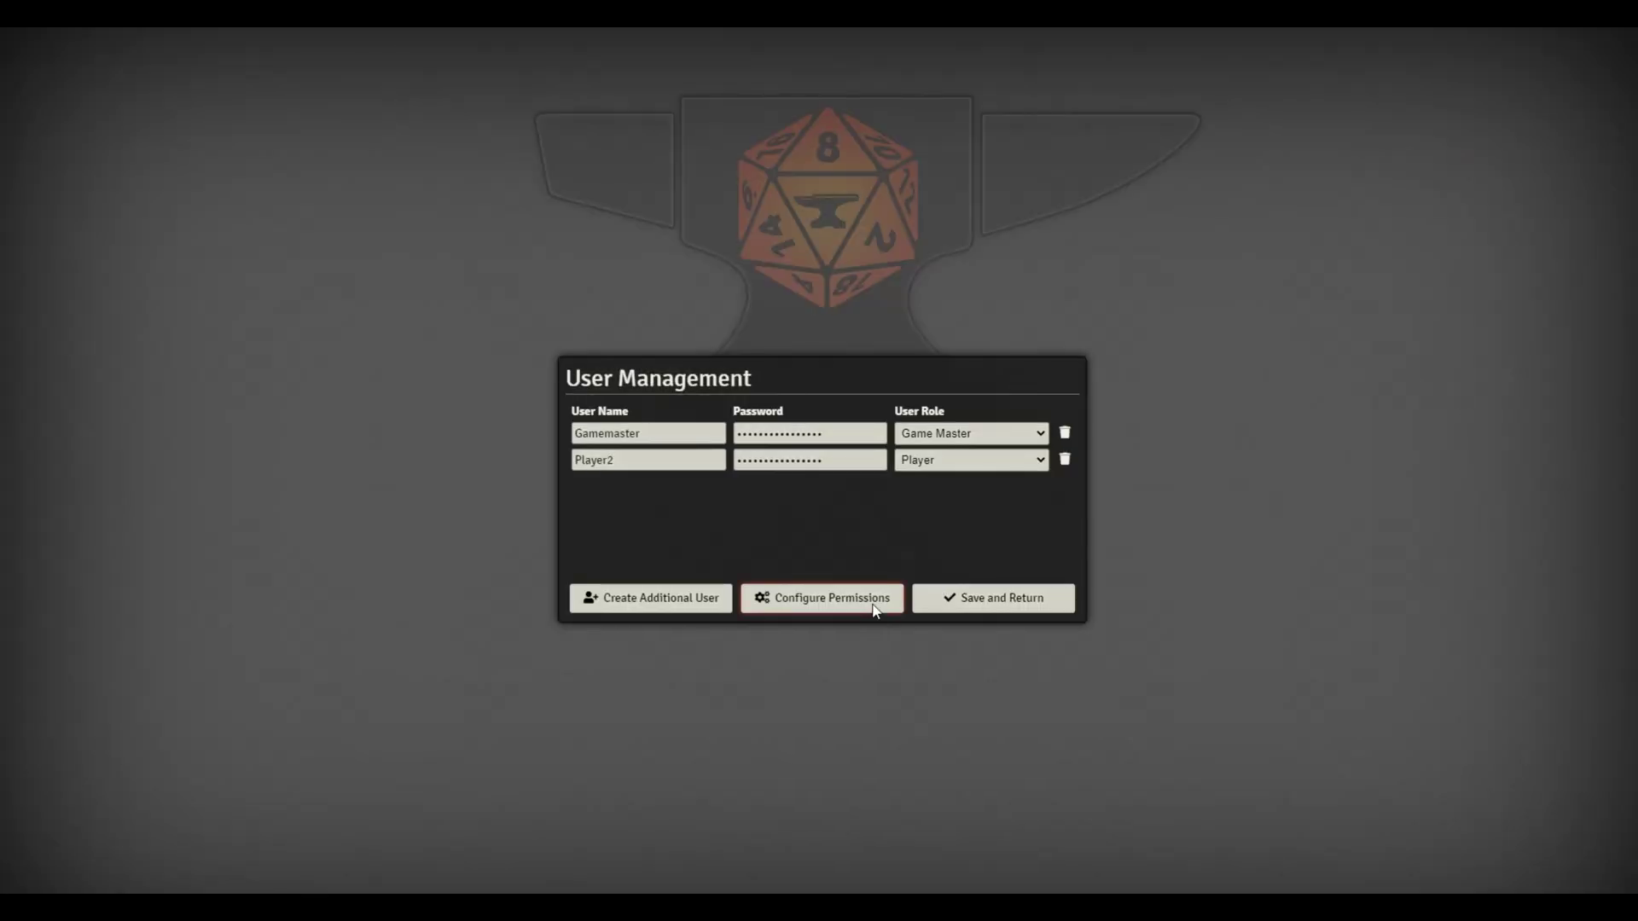
Save role permissions with Player allowed to Create New Tokens and return to Fighting Pit.
{"action": "left_click", "coordinate": [870, 599]}
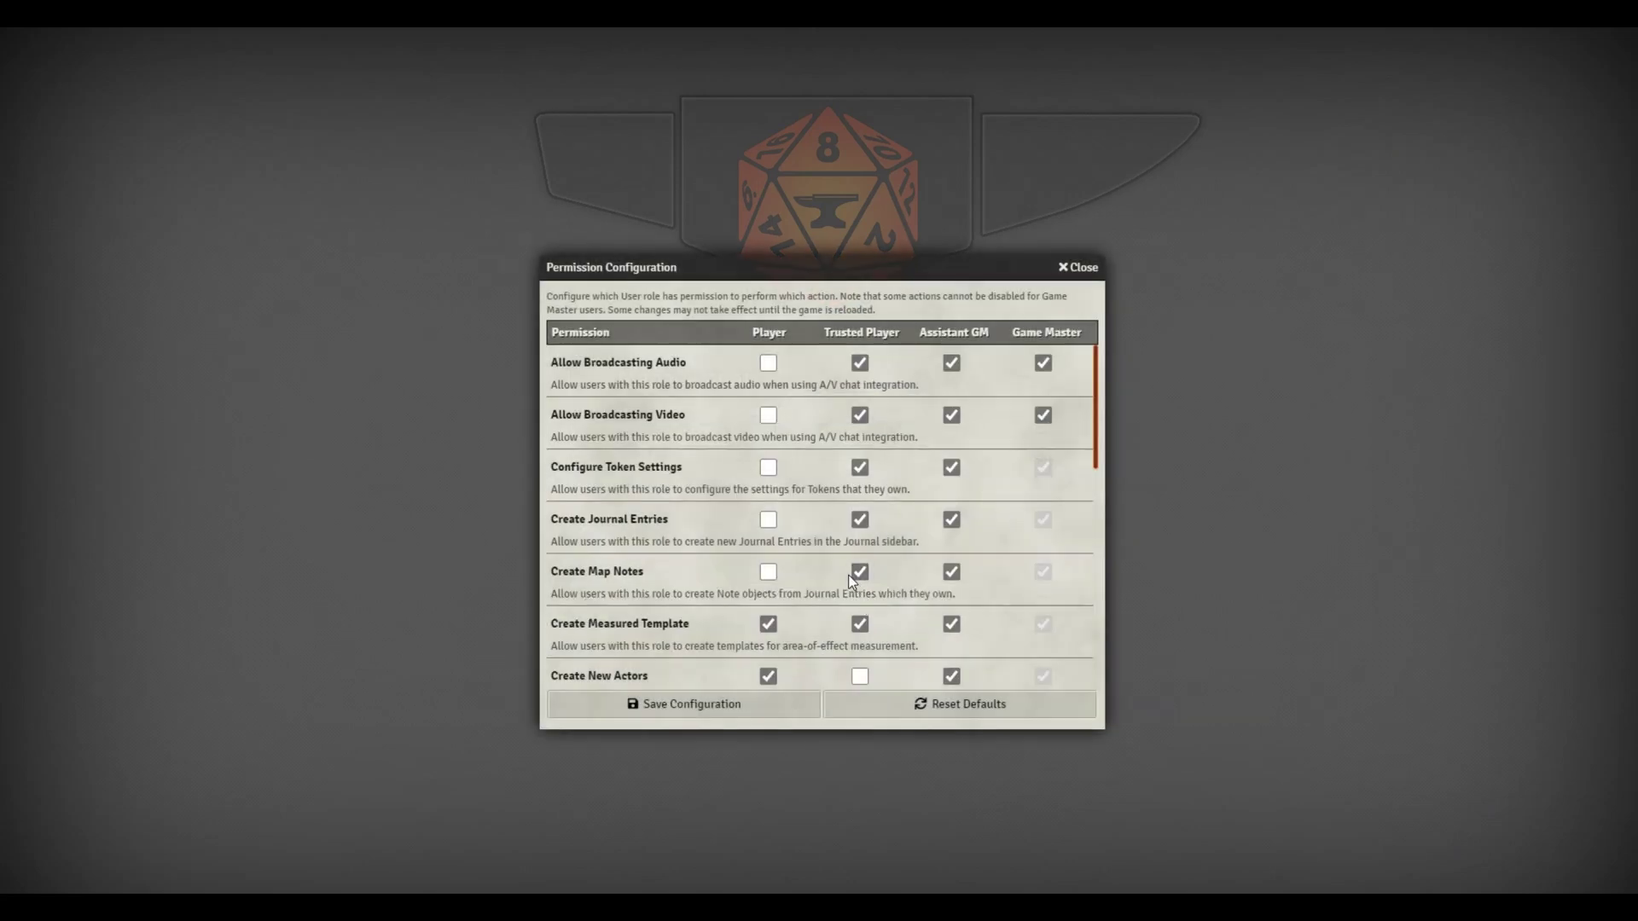
{"action": "scroll", "coordinate": [842, 585], "scroll_direction": "down", "scroll_amount": 3}
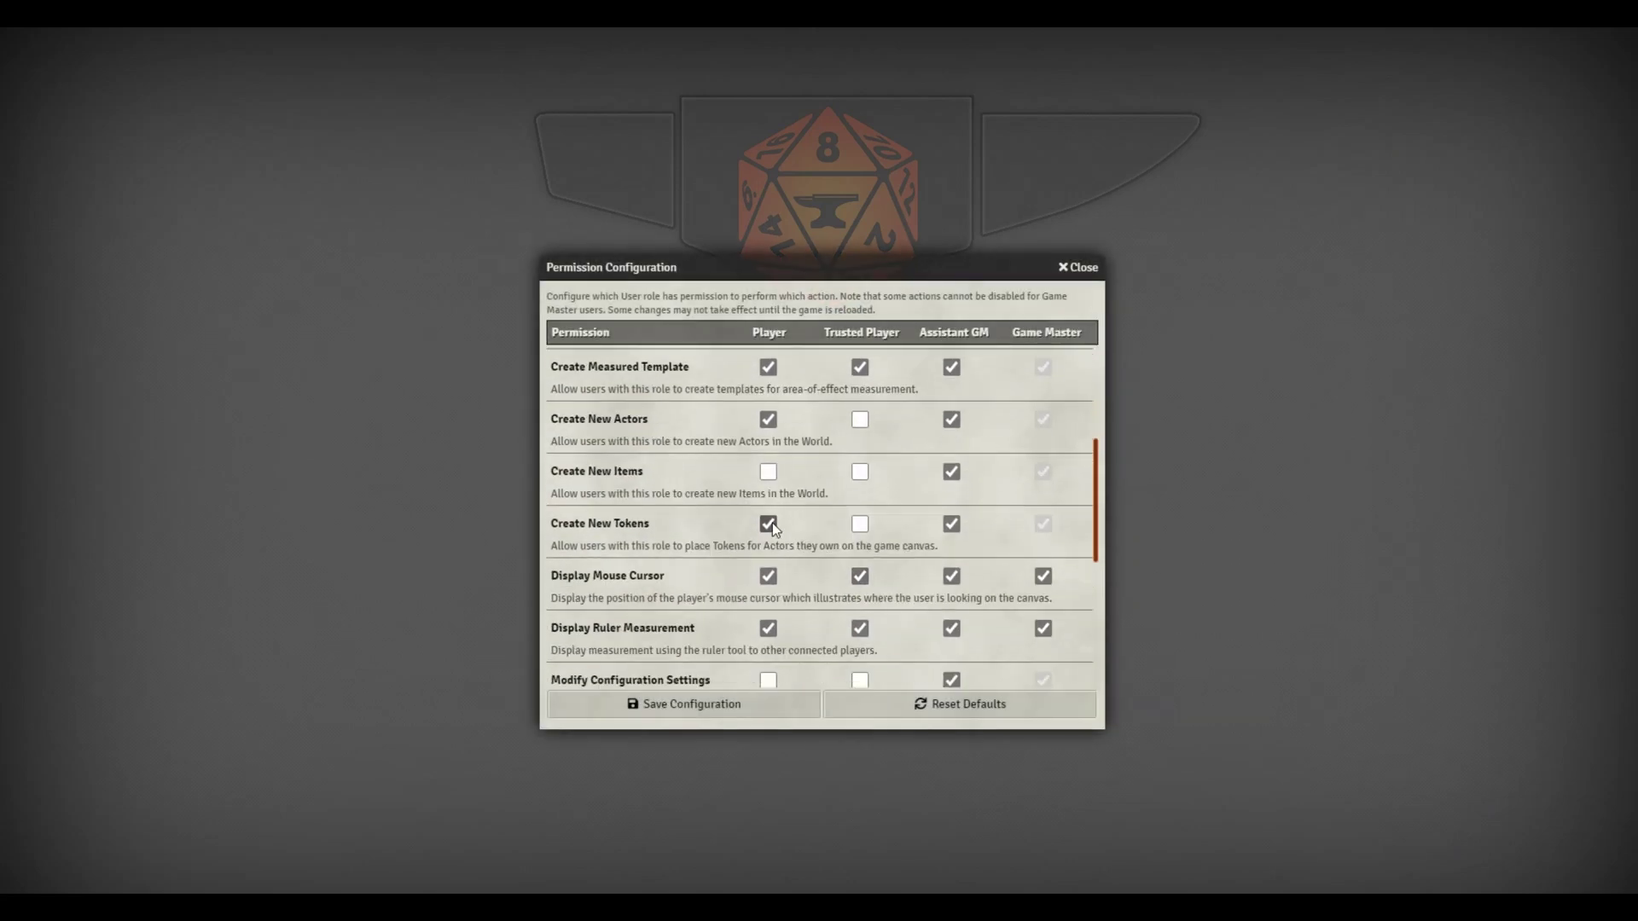
{"action": "left_click", "coordinate": [714, 703]}
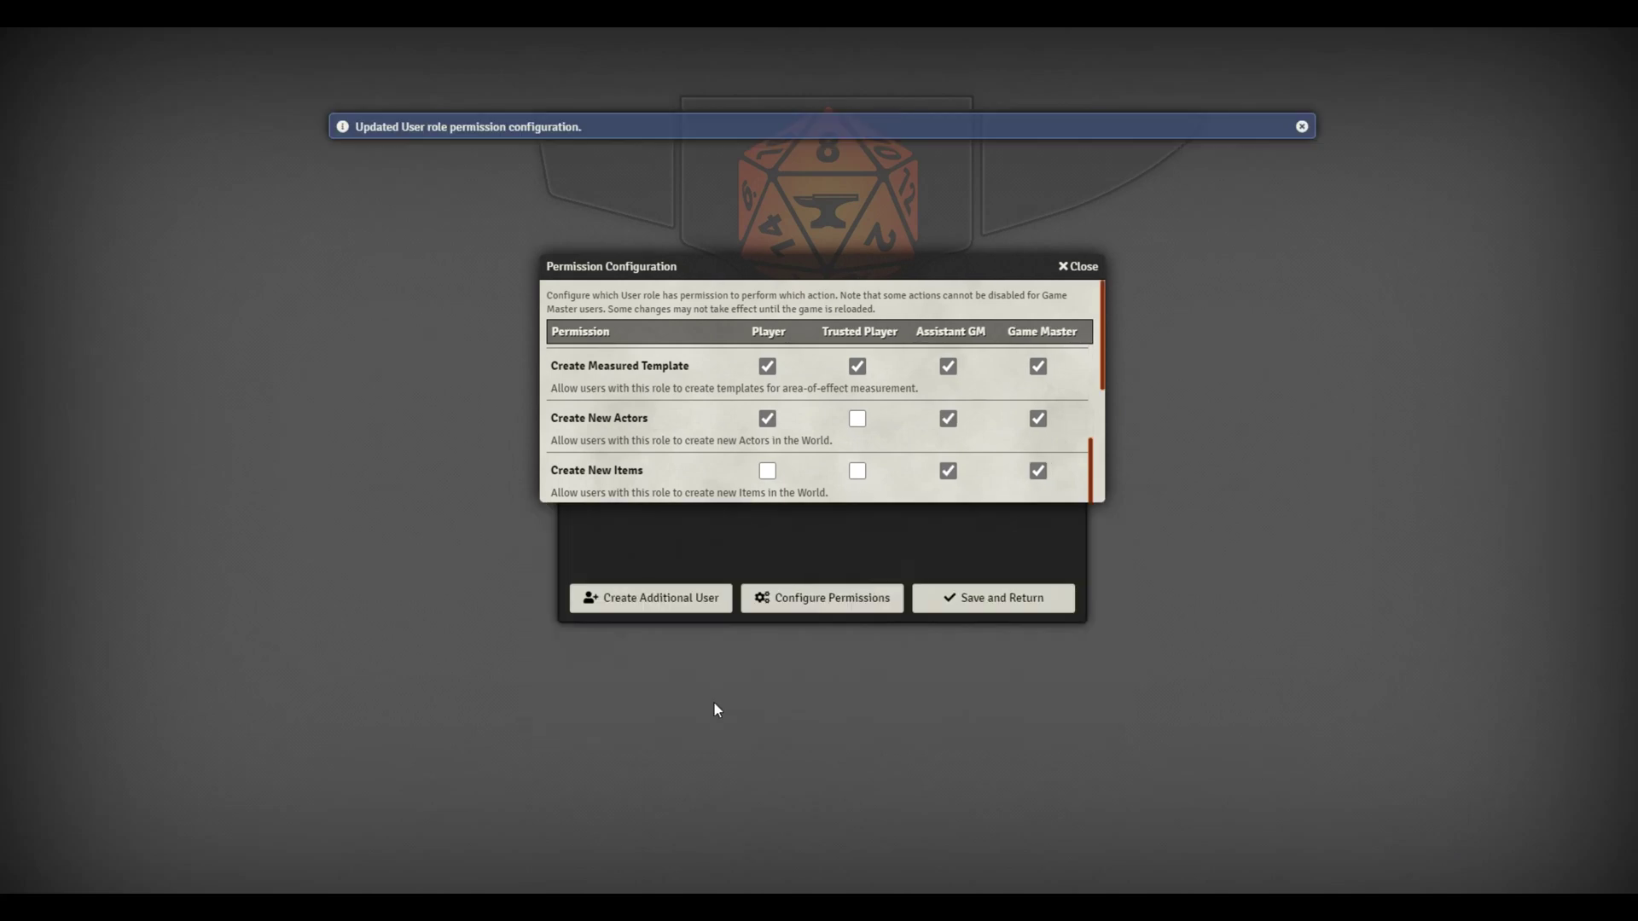
{"action": "left_click", "coordinate": [953, 611]}
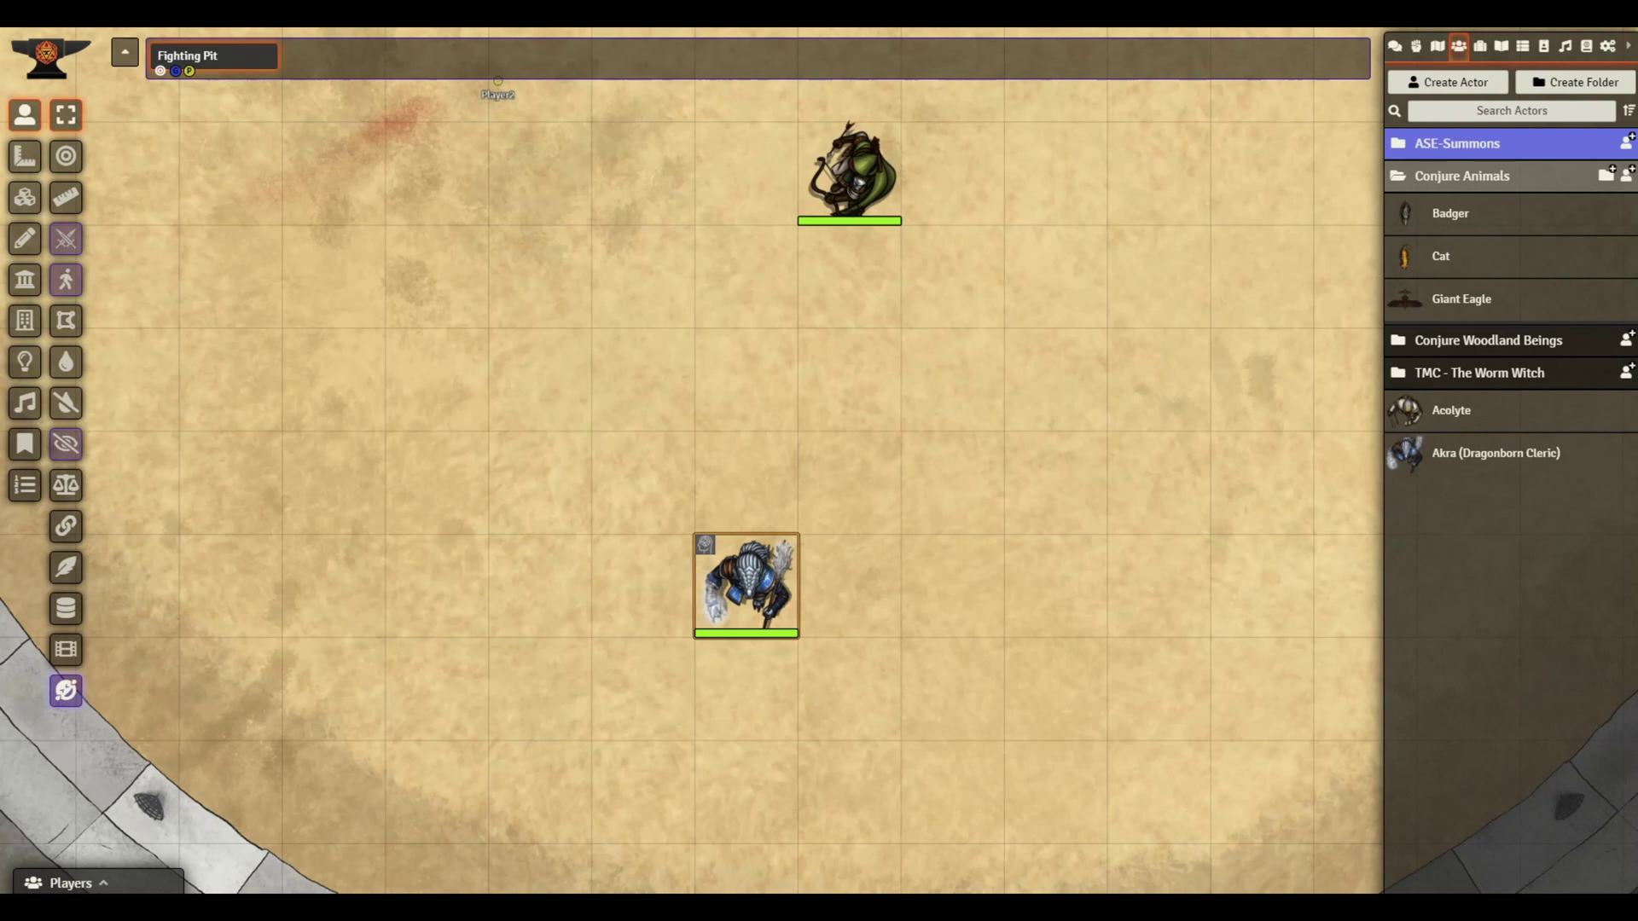
Add the Badger actor to Akra's Polymorpher Manager list.
{"action": "double_click", "coordinate": [770, 589]}
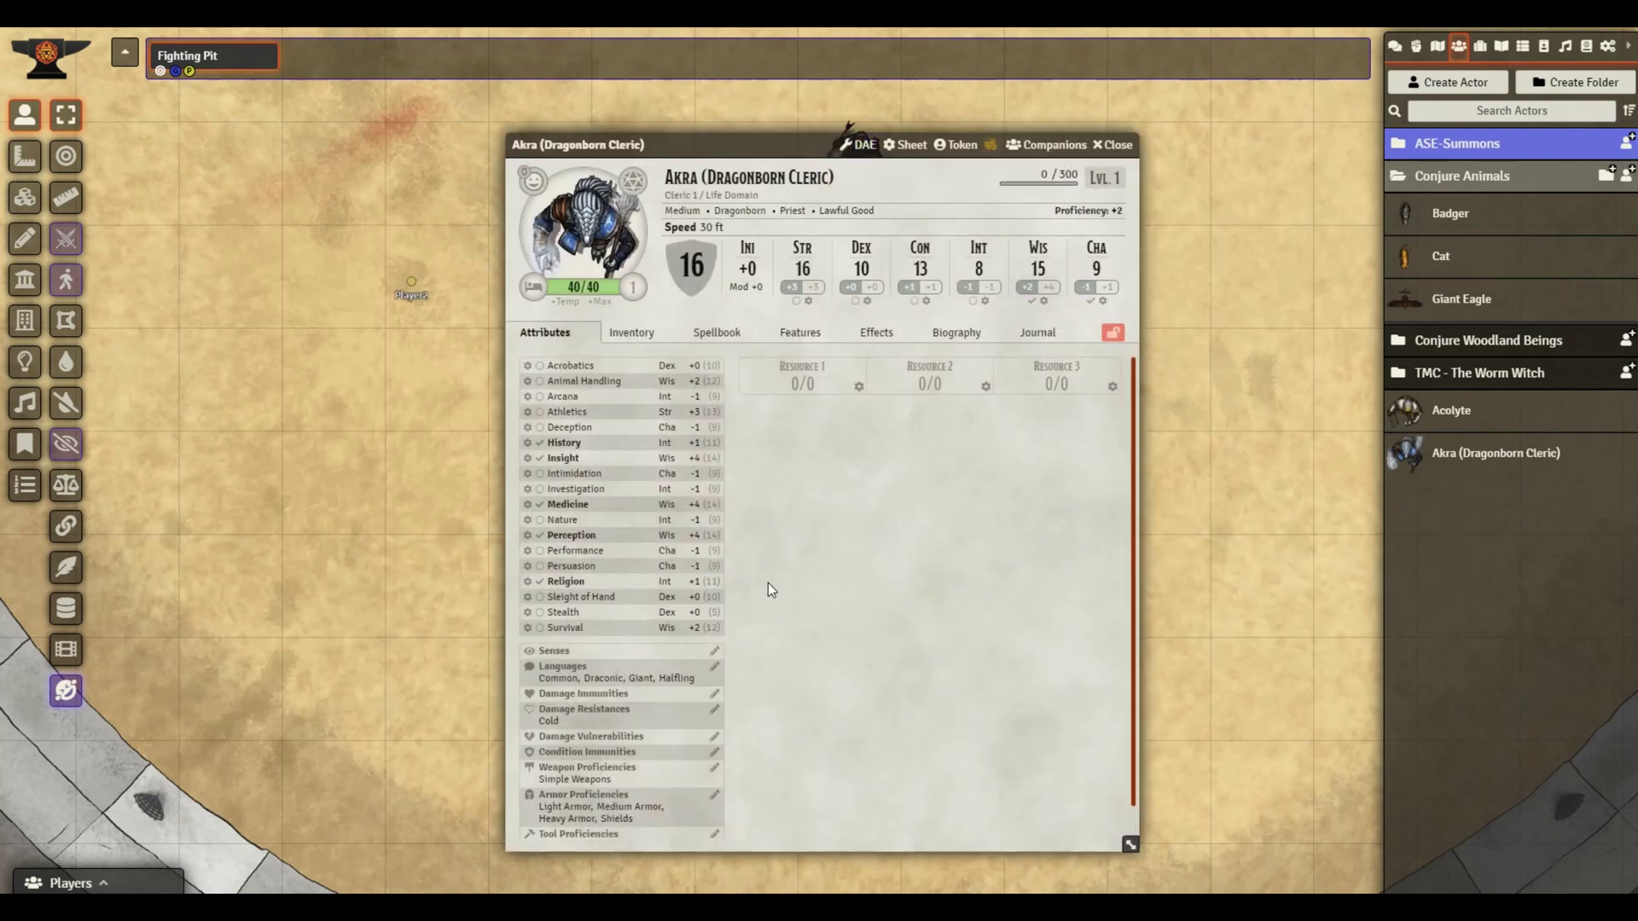
{"action": "left_click", "coordinate": [991, 147]}
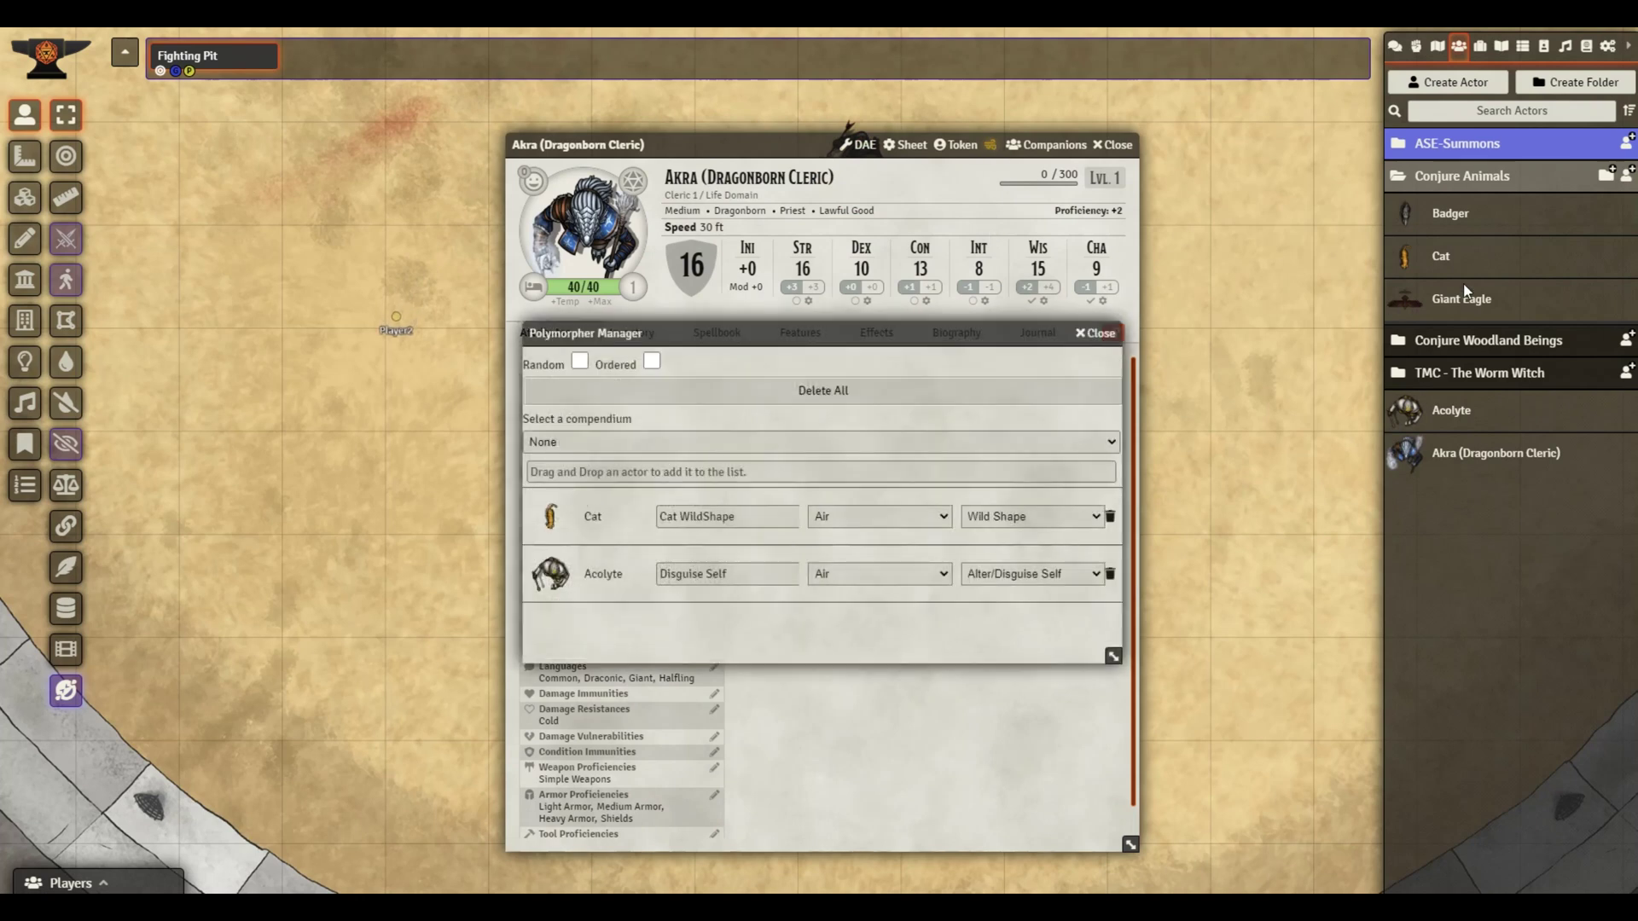
{"action": "left_click_drag", "start_coordinate": [1445, 220], "coordinate": [780, 607]}
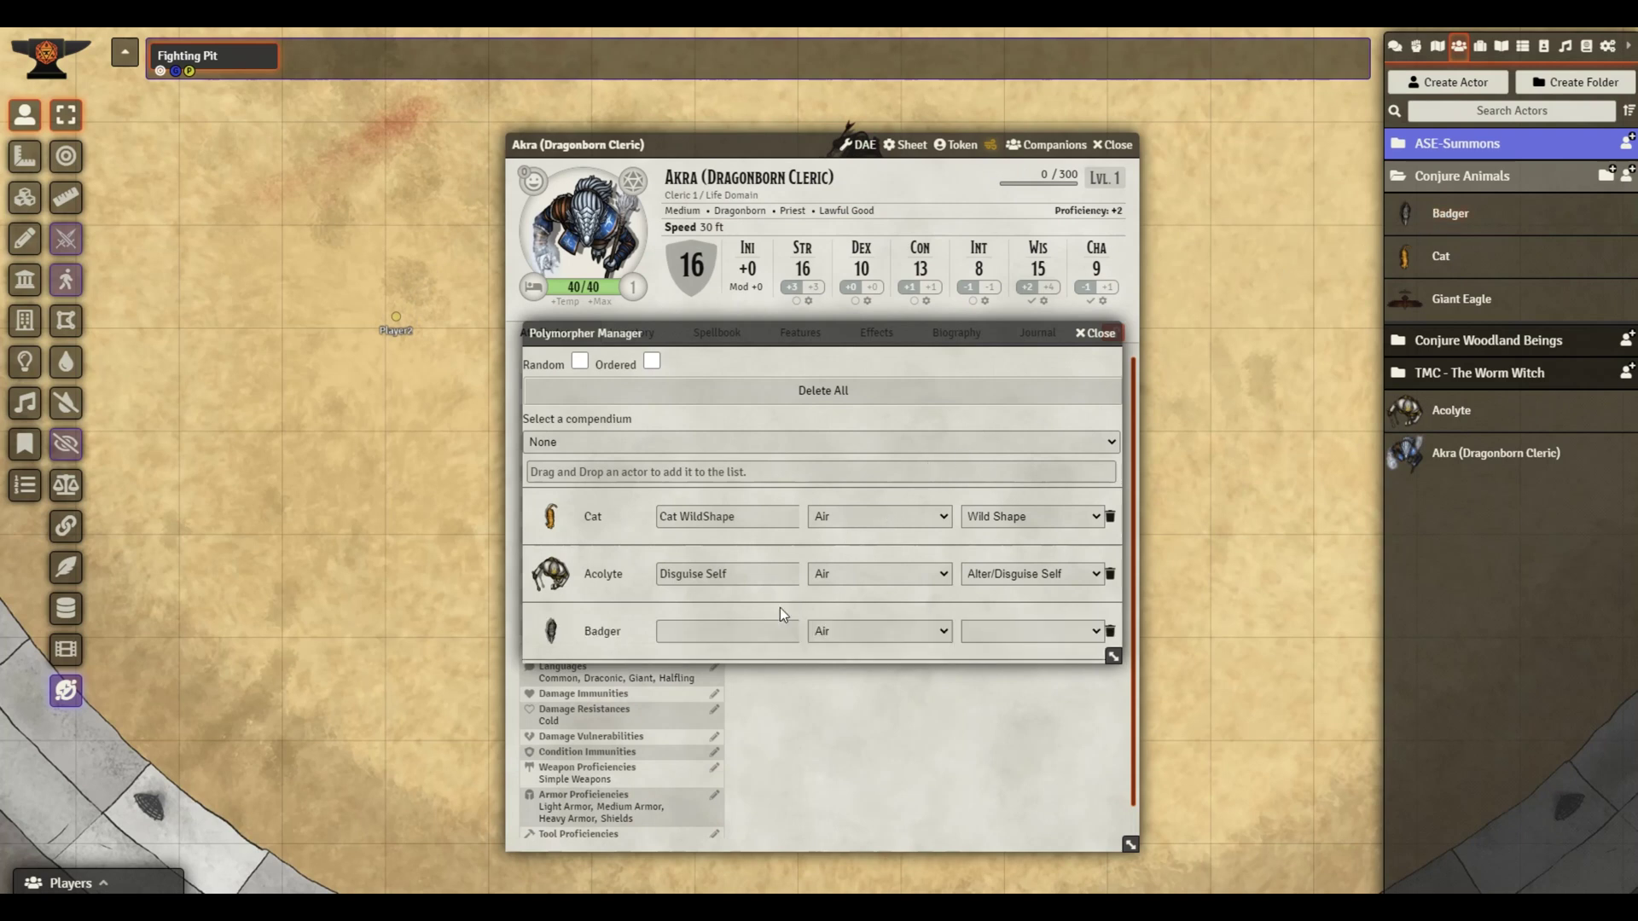
Set the Badger's effect to Lightning and type to Polymorph, then close both windows.
{"action": "left_click", "coordinate": [872, 632]}
{"action": "left_click", "coordinate": [857, 727]}
{"action": "left_click", "coordinate": [1022, 629]}
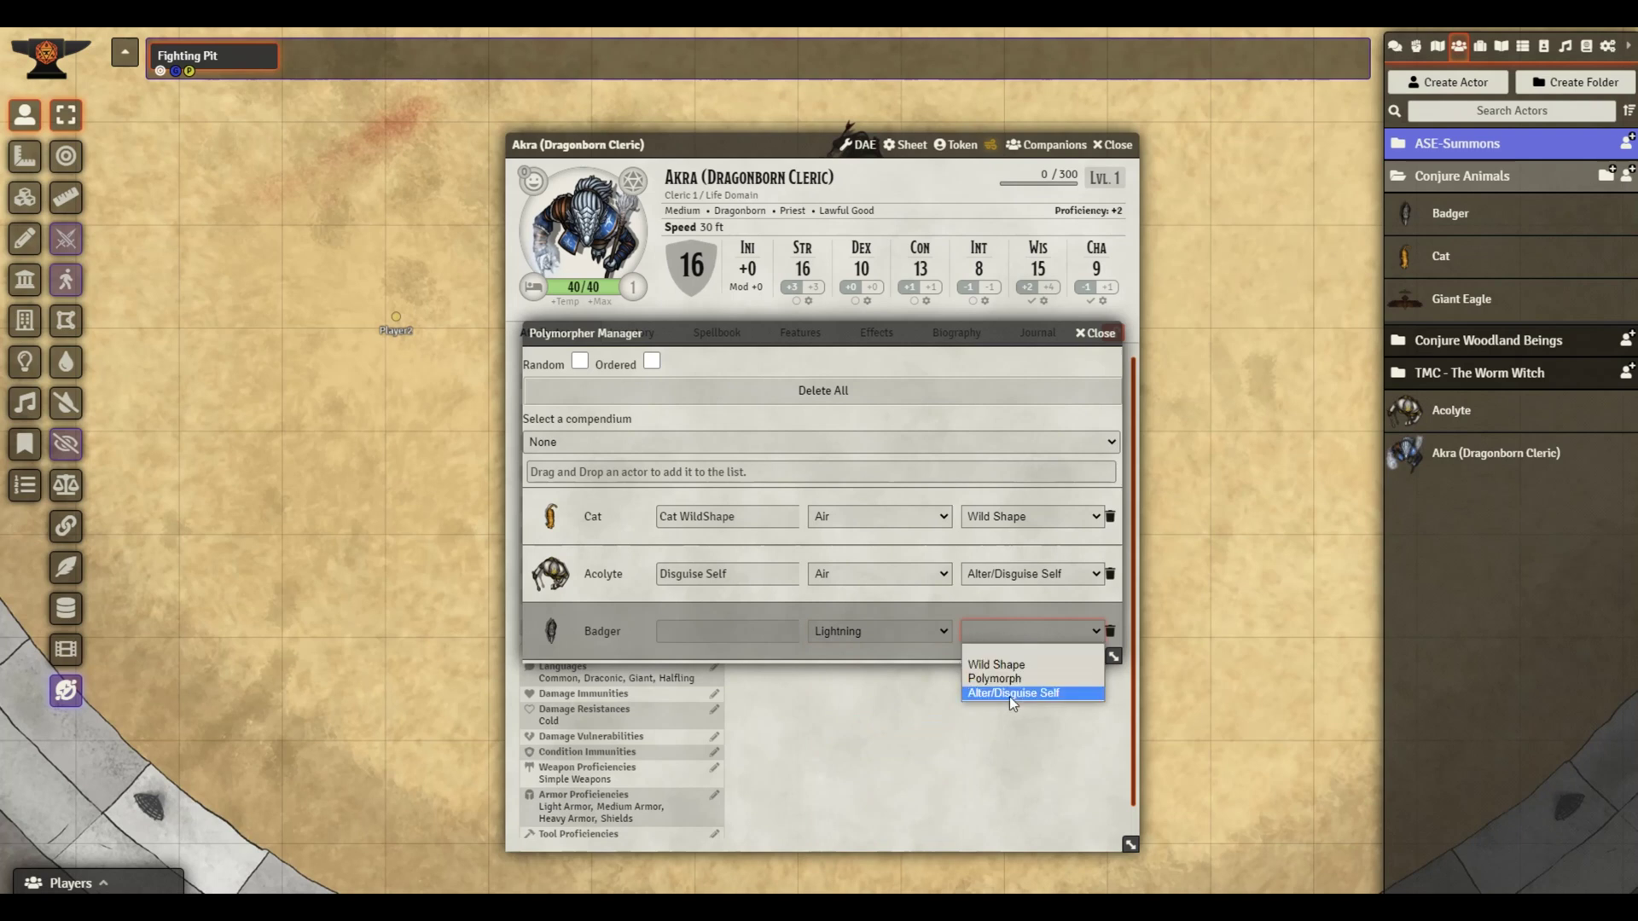
{"action": "left_click", "coordinate": [1007, 680]}
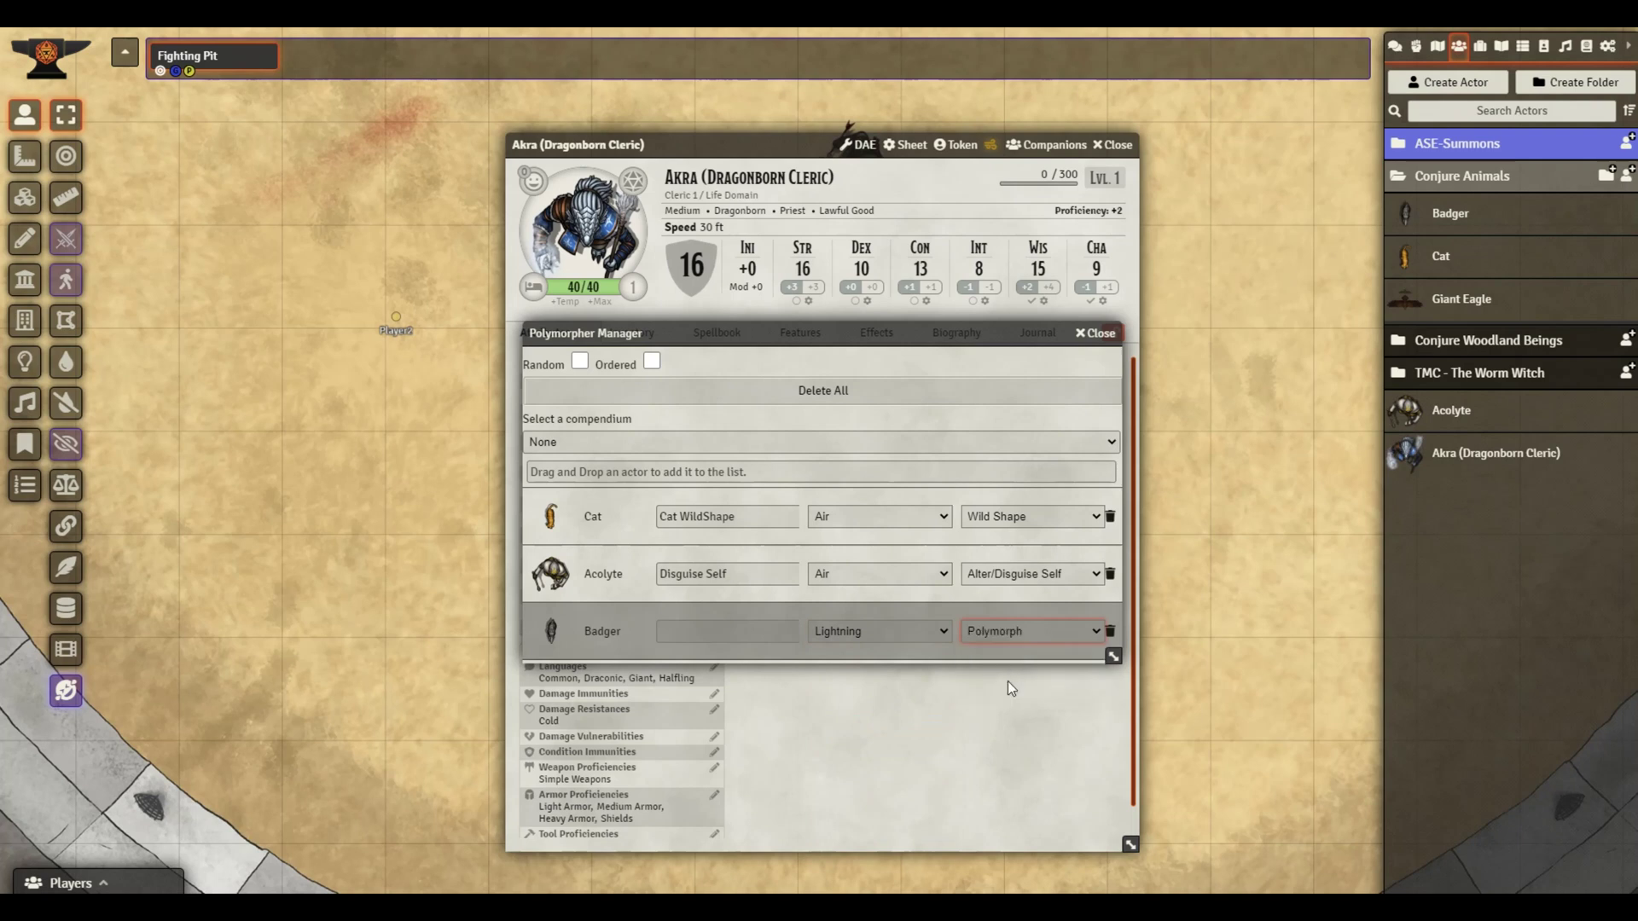
{"action": "left_click", "coordinate": [1098, 333]}
{"action": "left_click", "coordinate": [1116, 145]}
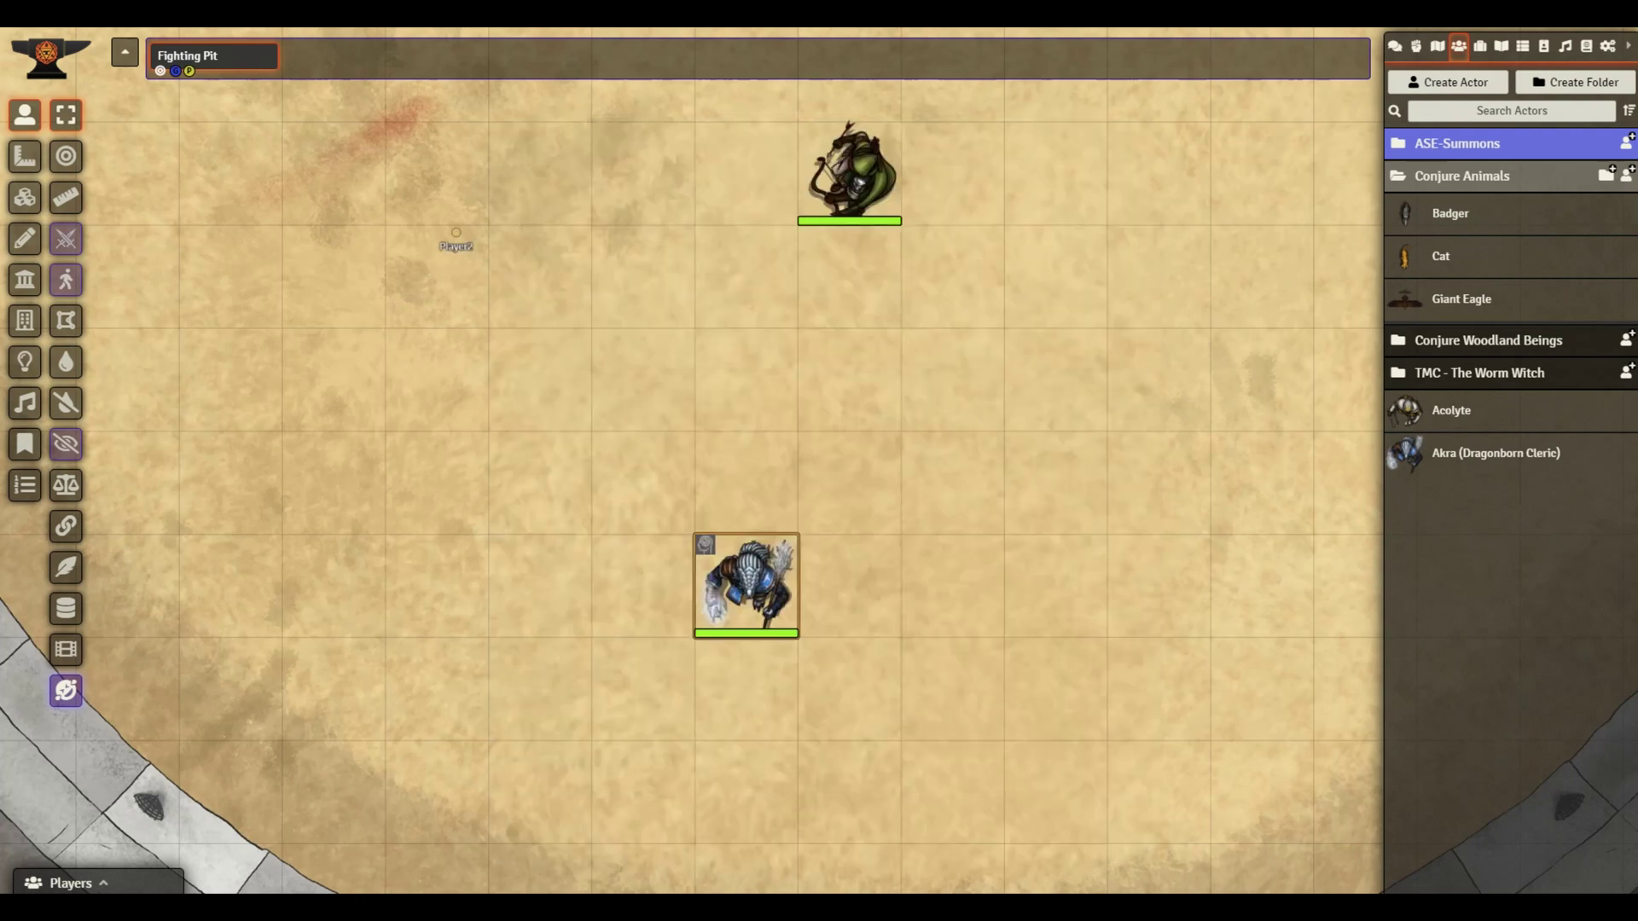
{"action": "left_click", "coordinate": [1586, 46]}
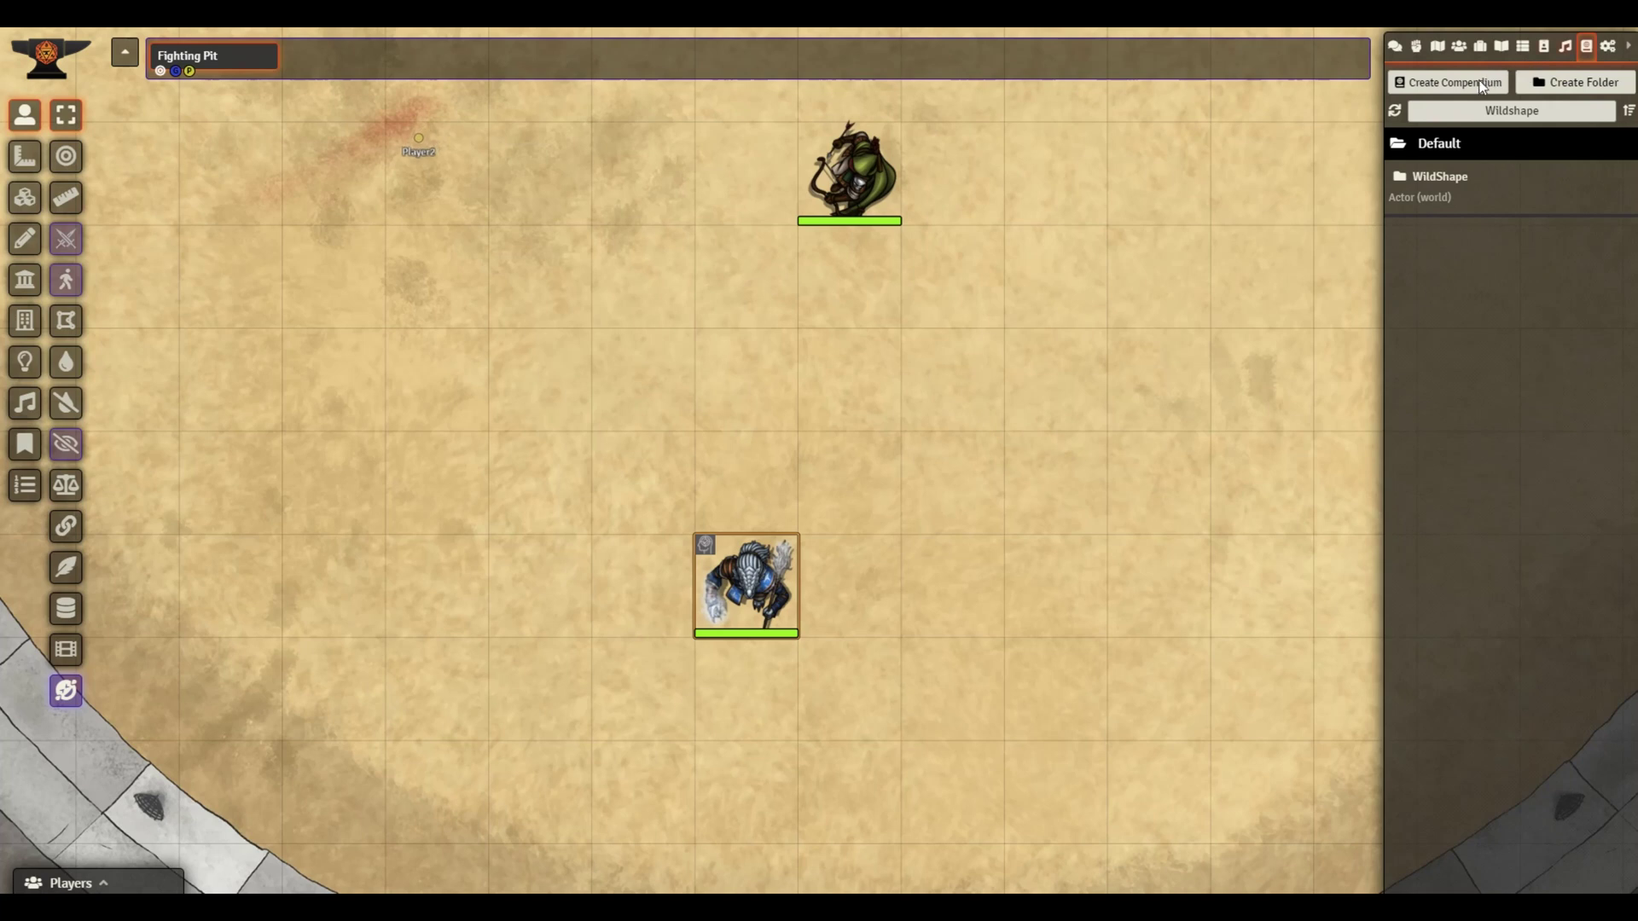
Open the WildShape compendium to bring in the Black Bear and Aoth actors.
{"action": "left_click", "coordinate": [1441, 181]}
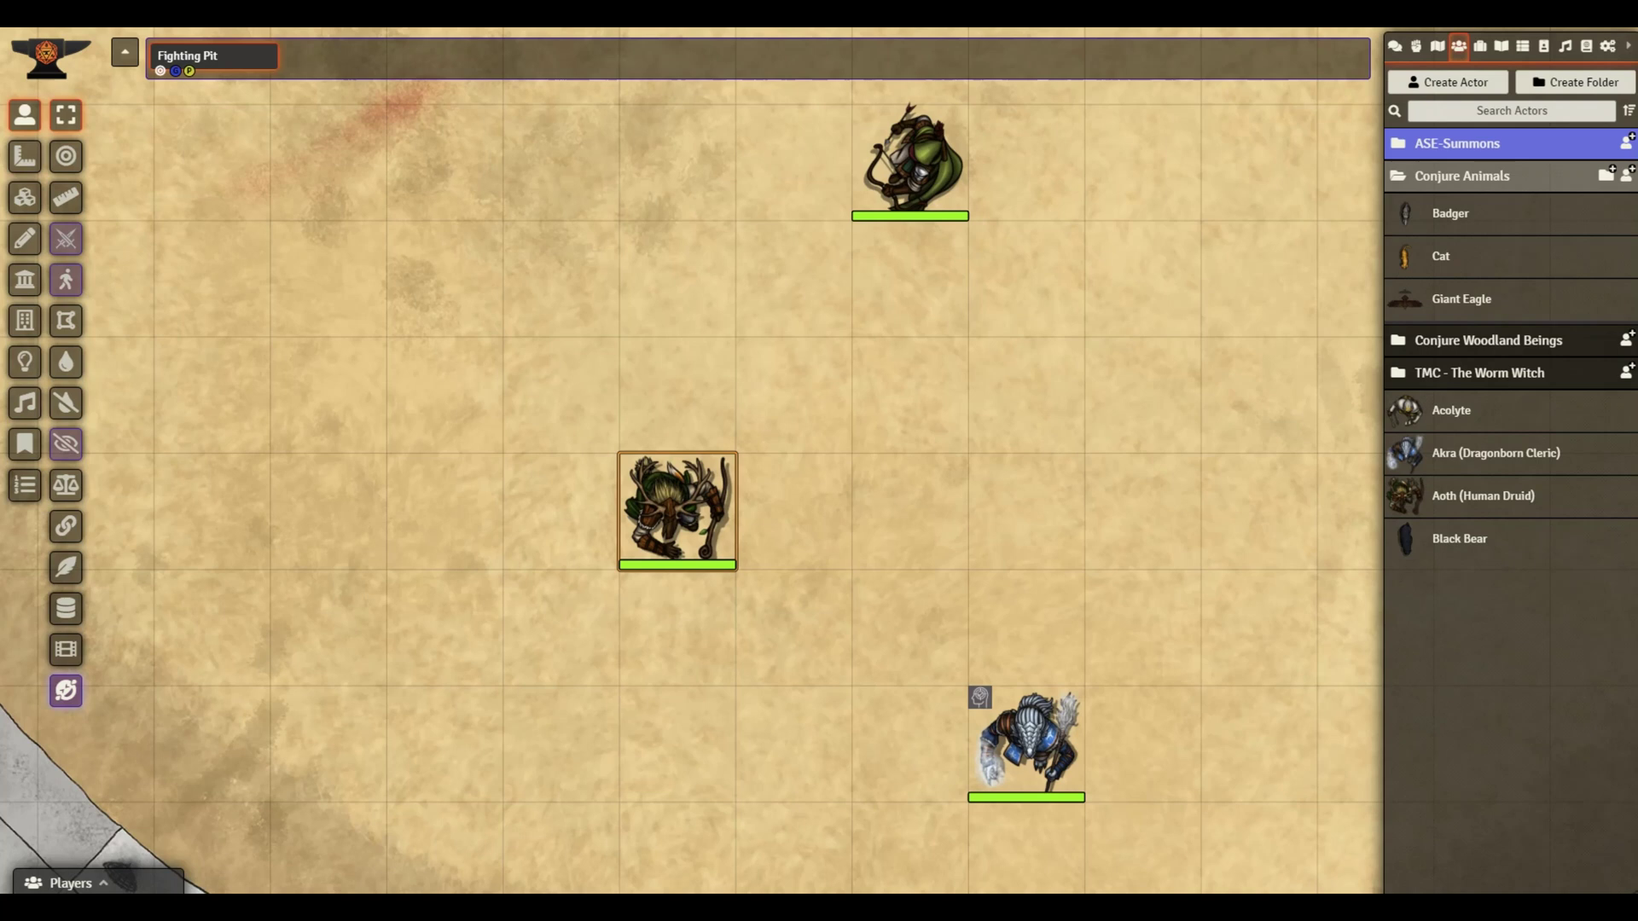
Add the Black Bear to Aoth's Polymorpher Manager list.
{"action": "double_click", "coordinate": [711, 514]}
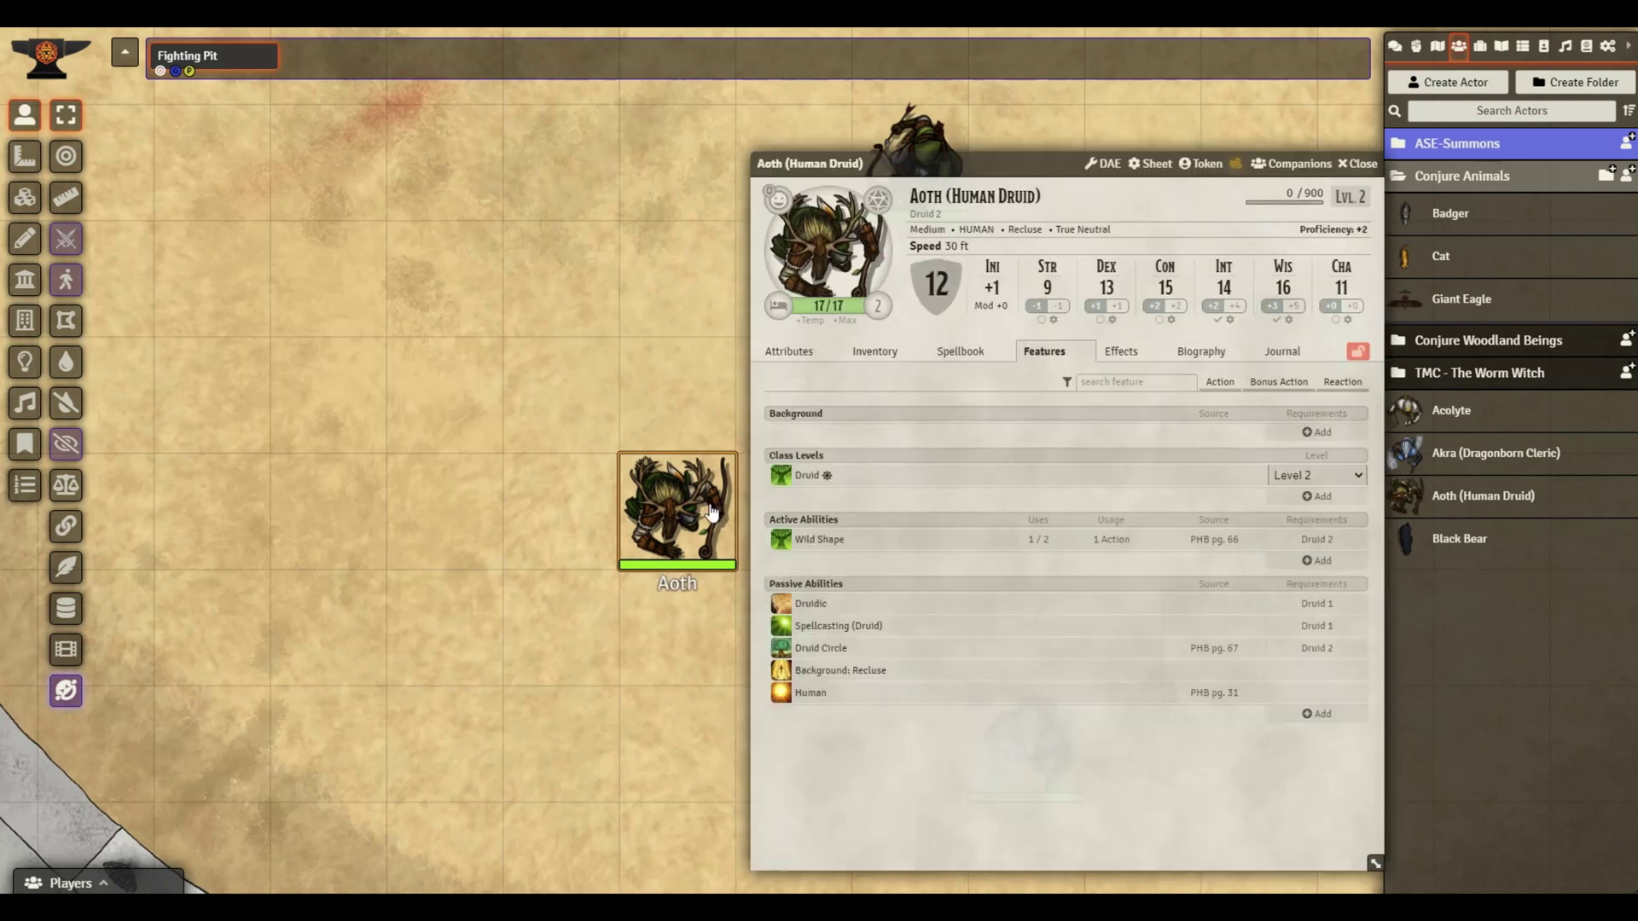
{"action": "left_click_drag", "start_coordinate": [955, 163], "coordinate": [699, 141]}
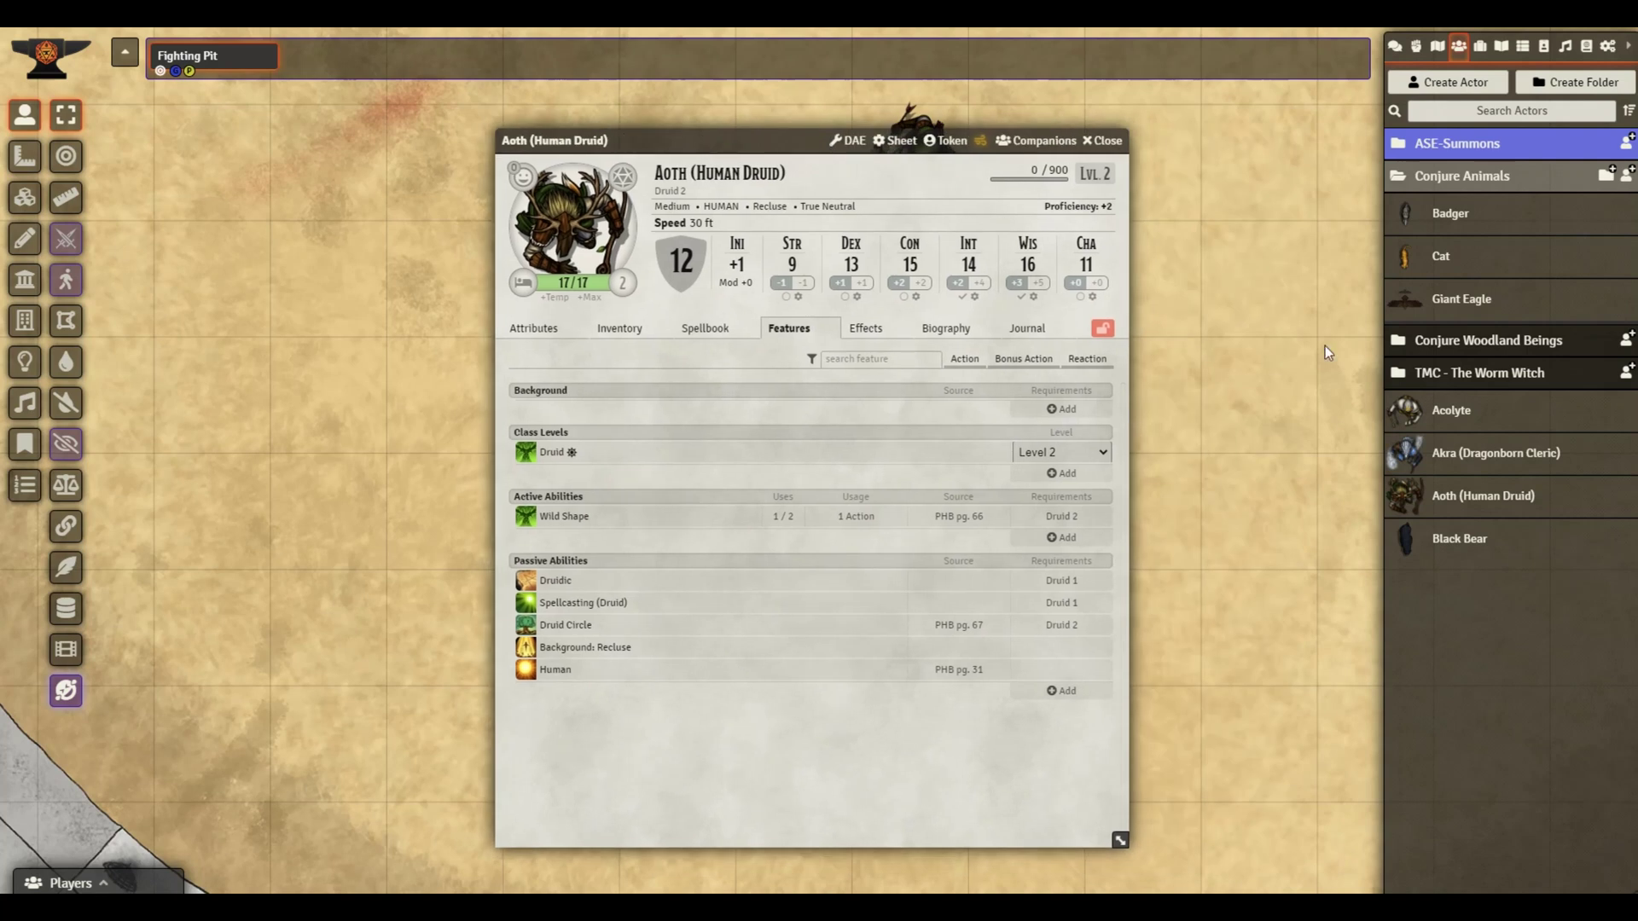
{"action": "left_click", "coordinate": [978, 141]}
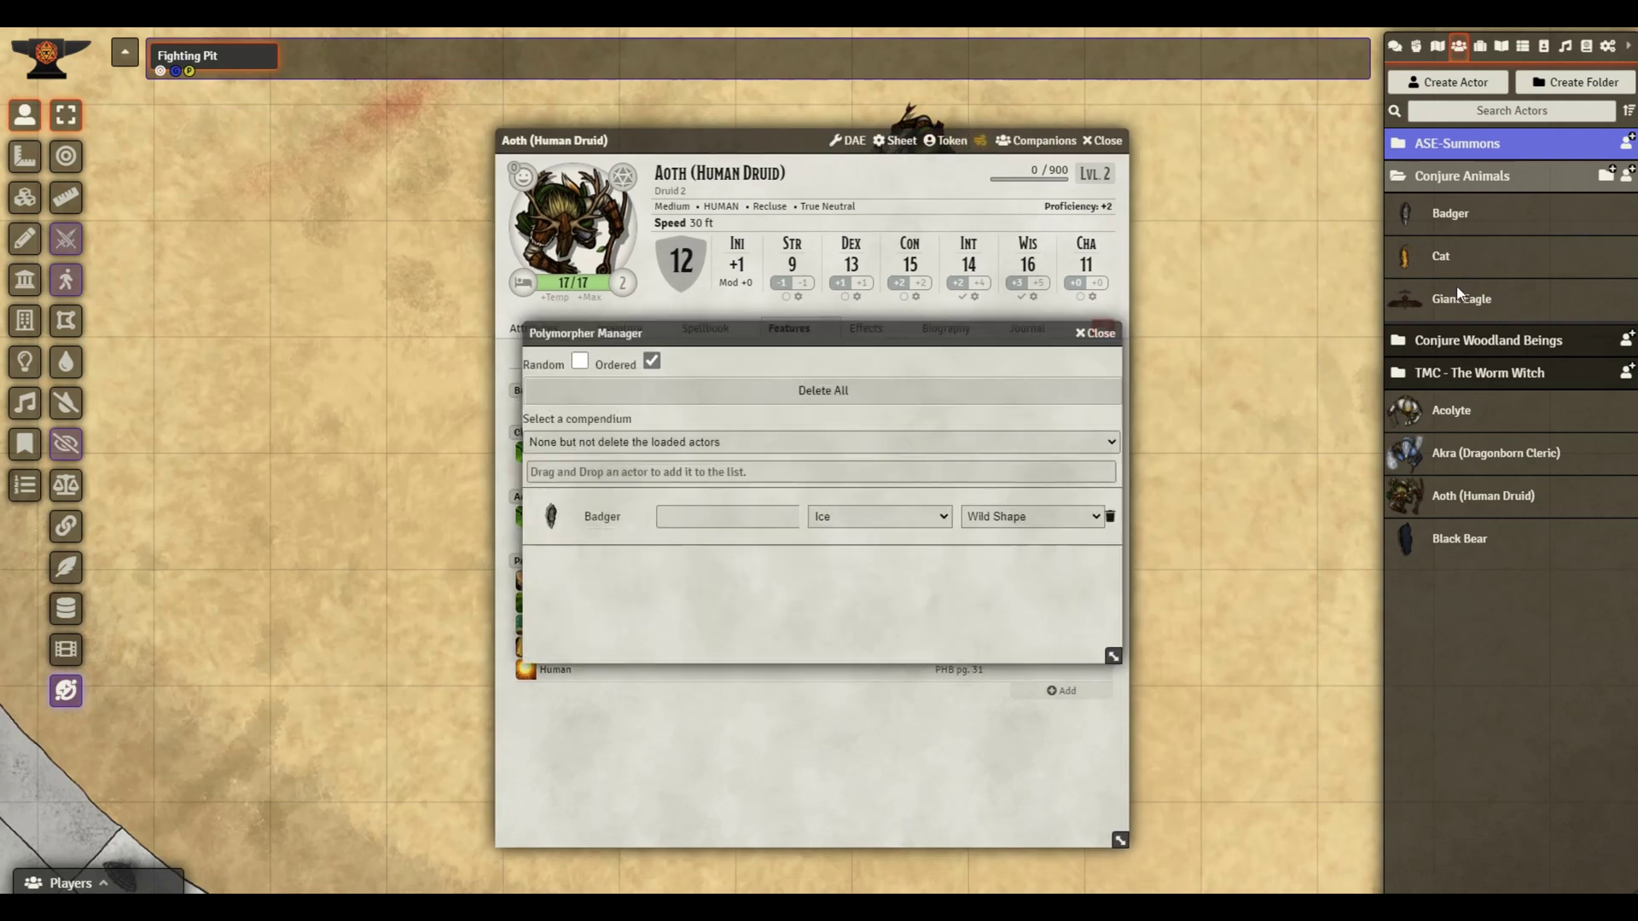
{"action": "left_click_drag", "start_coordinate": [1474, 541], "coordinate": [875, 575]}
Set the Black Bear to Wild Shape with Ice effect, delete the Badger row, and close.
{"action": "left_click", "coordinate": [994, 573]}
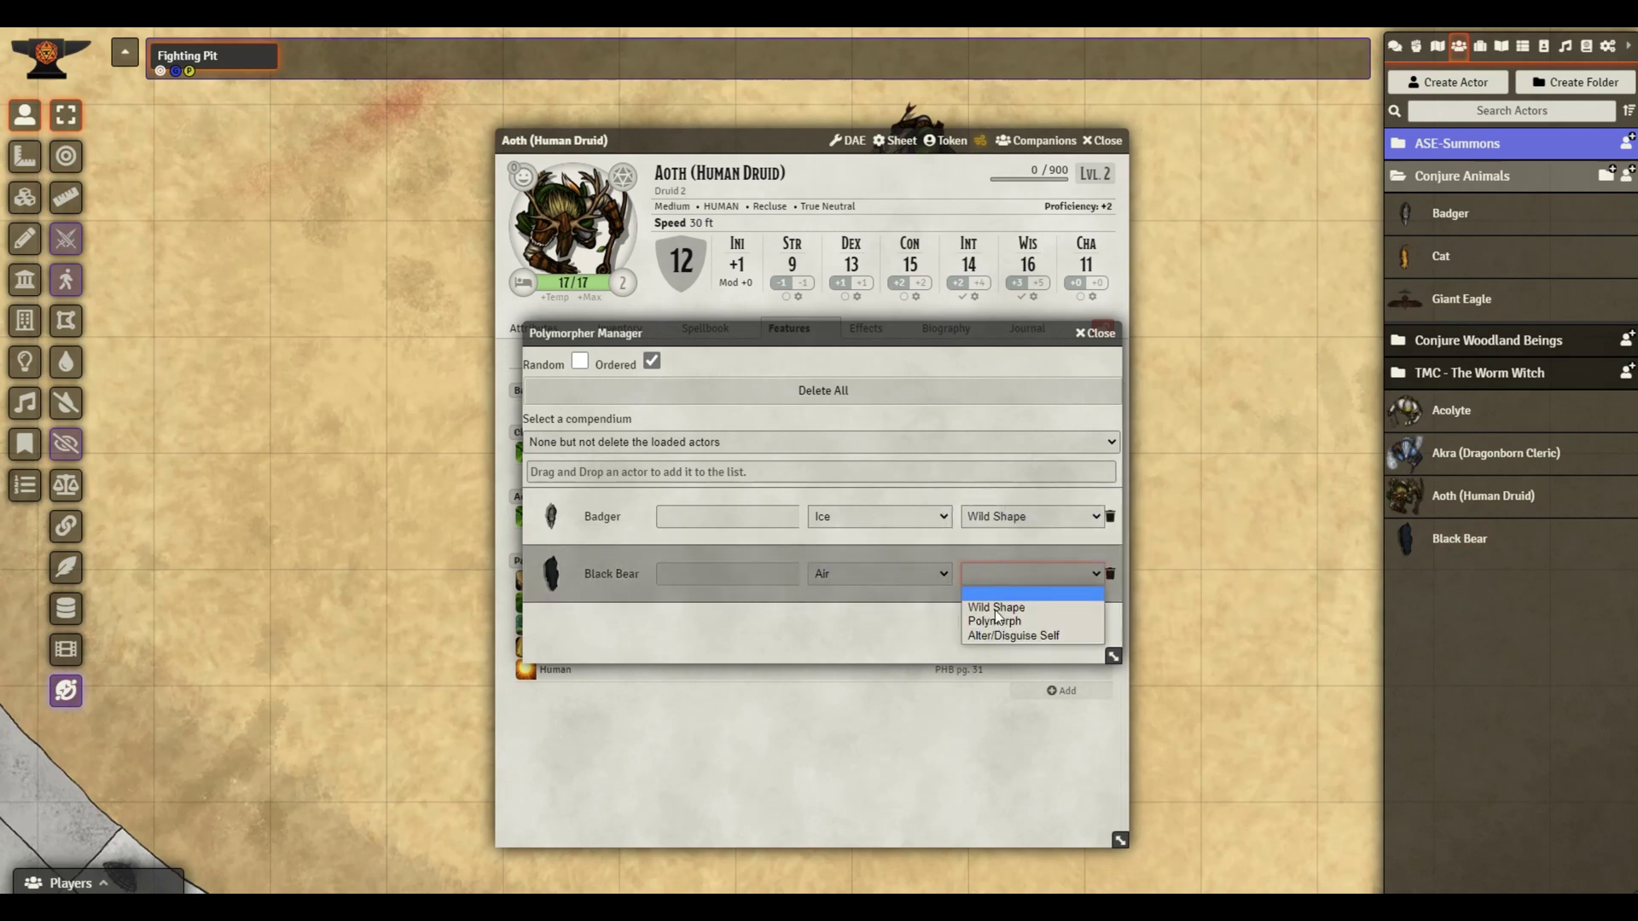
{"action": "left_click", "coordinate": [995, 608]}
{"action": "left_click", "coordinate": [898, 580]}
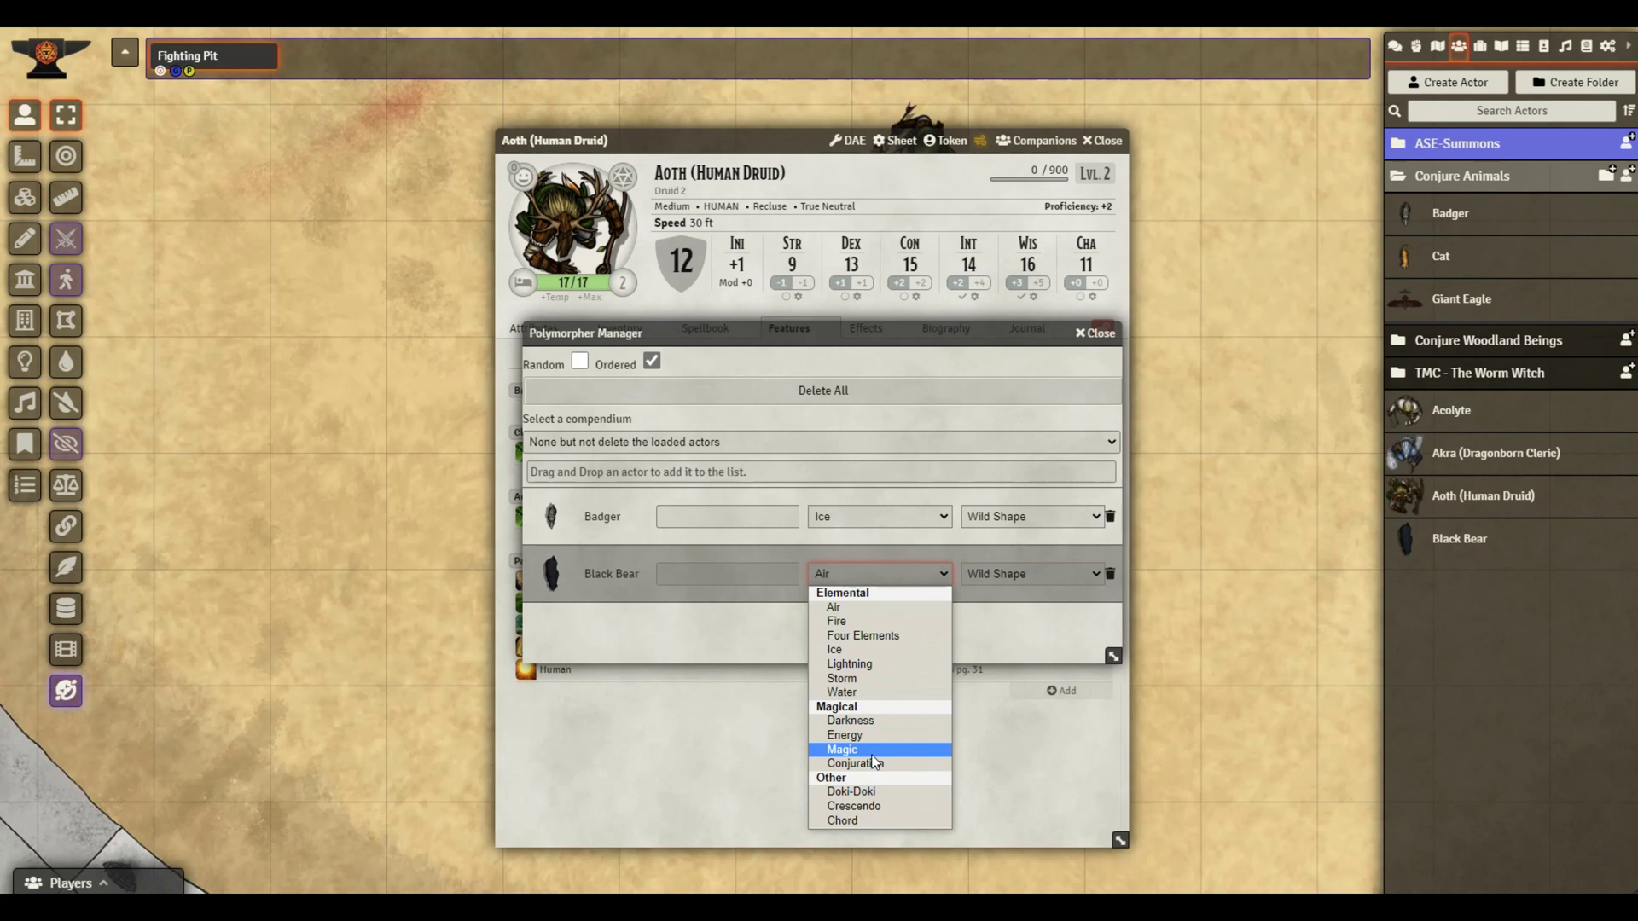
{"action": "left_click", "coordinate": [880, 652]}
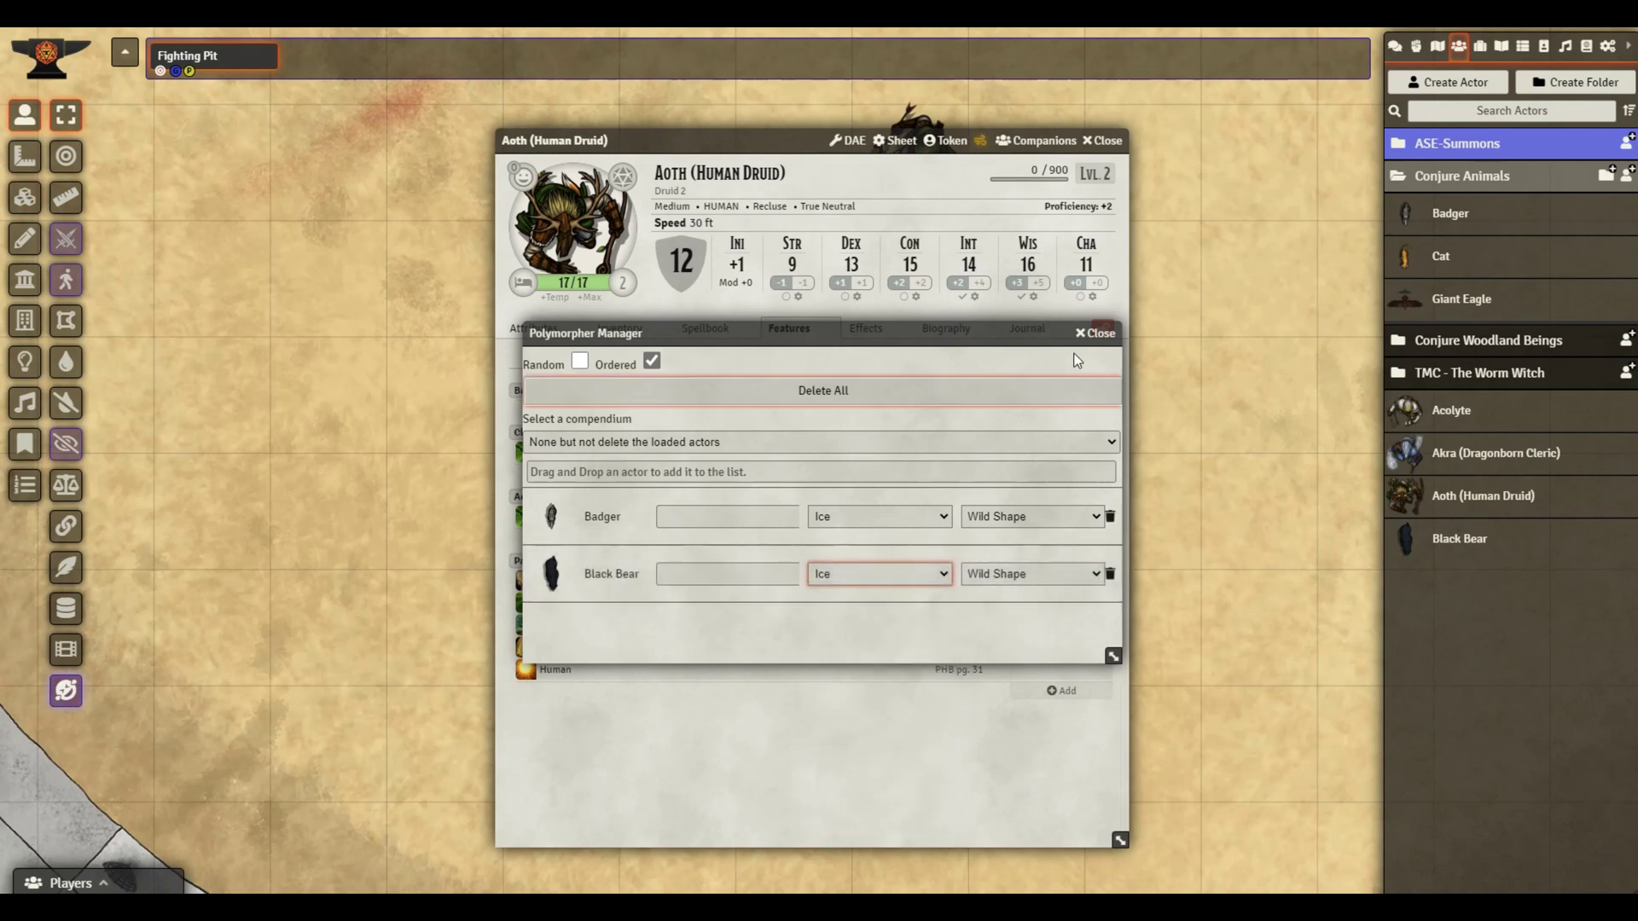
{"action": "left_click", "coordinate": [1109, 517]}
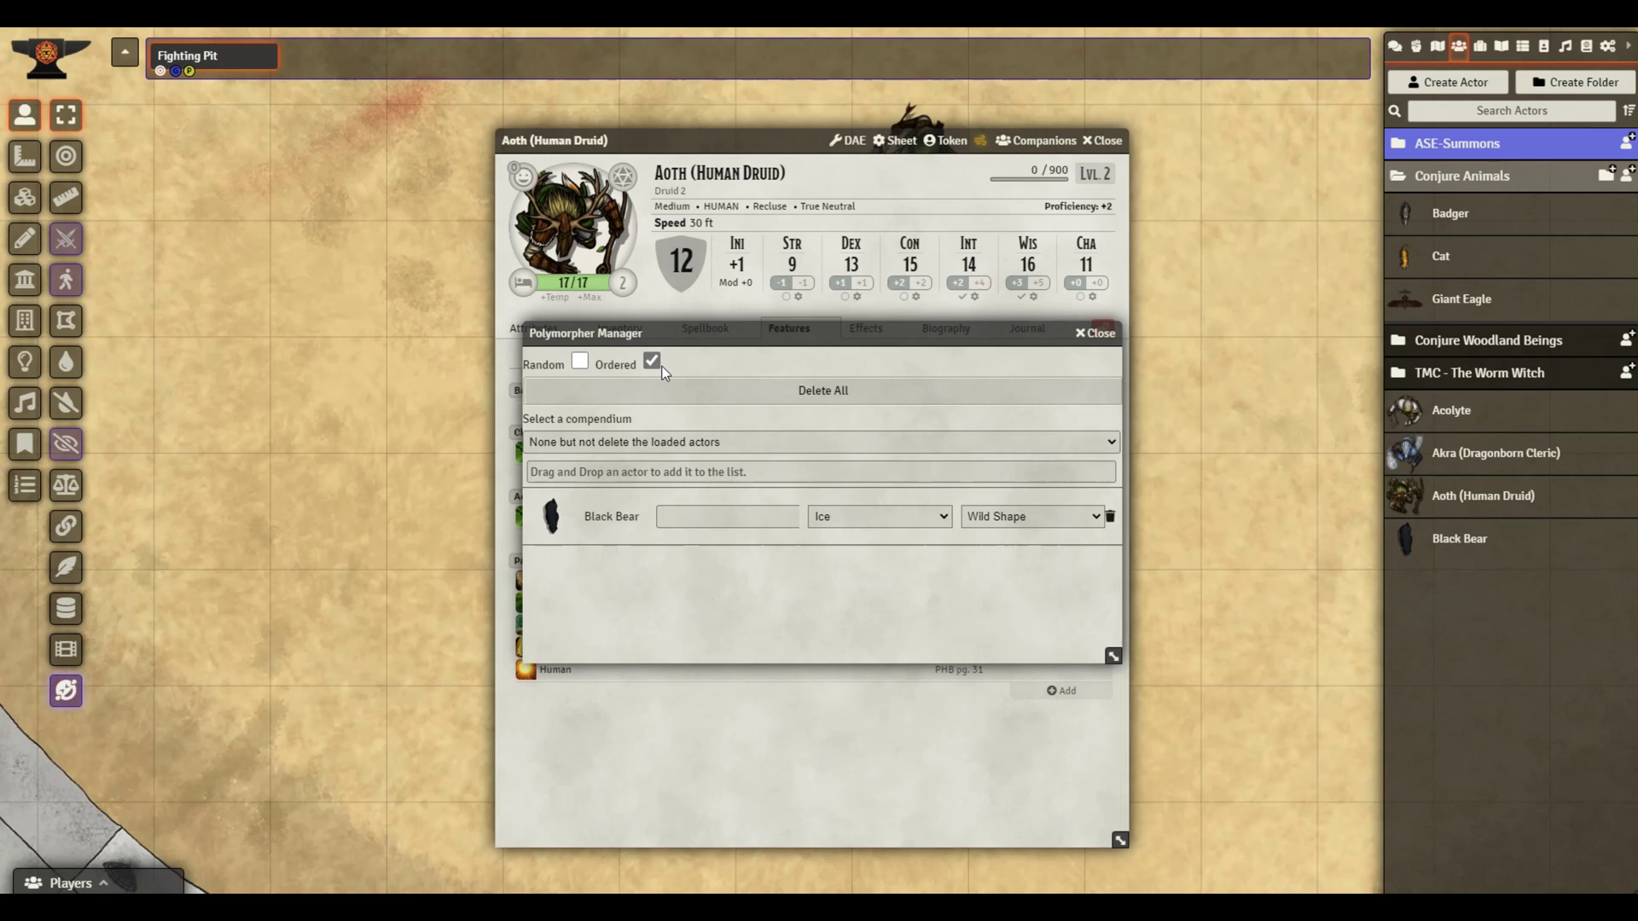
{"action": "left_click", "coordinate": [1100, 334]}
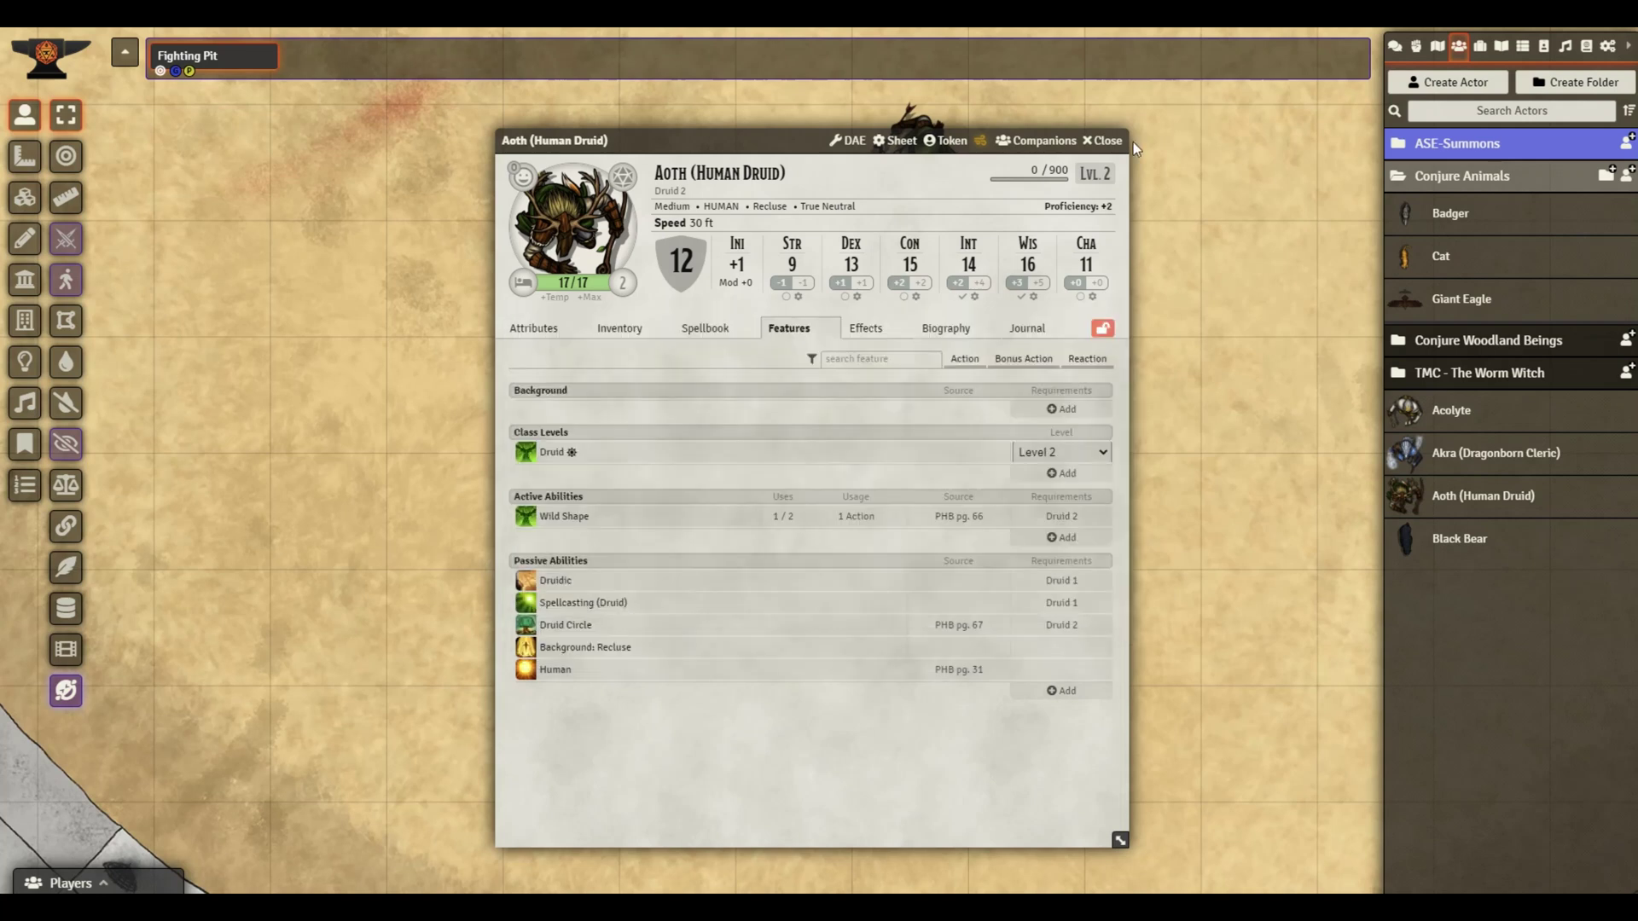
{"action": "left_click", "coordinate": [1104, 141]}
Transform Aoth's token into the Black Bear, then revert it to the Human Druid form.
{"action": "right_click", "coordinate": [676, 509]}
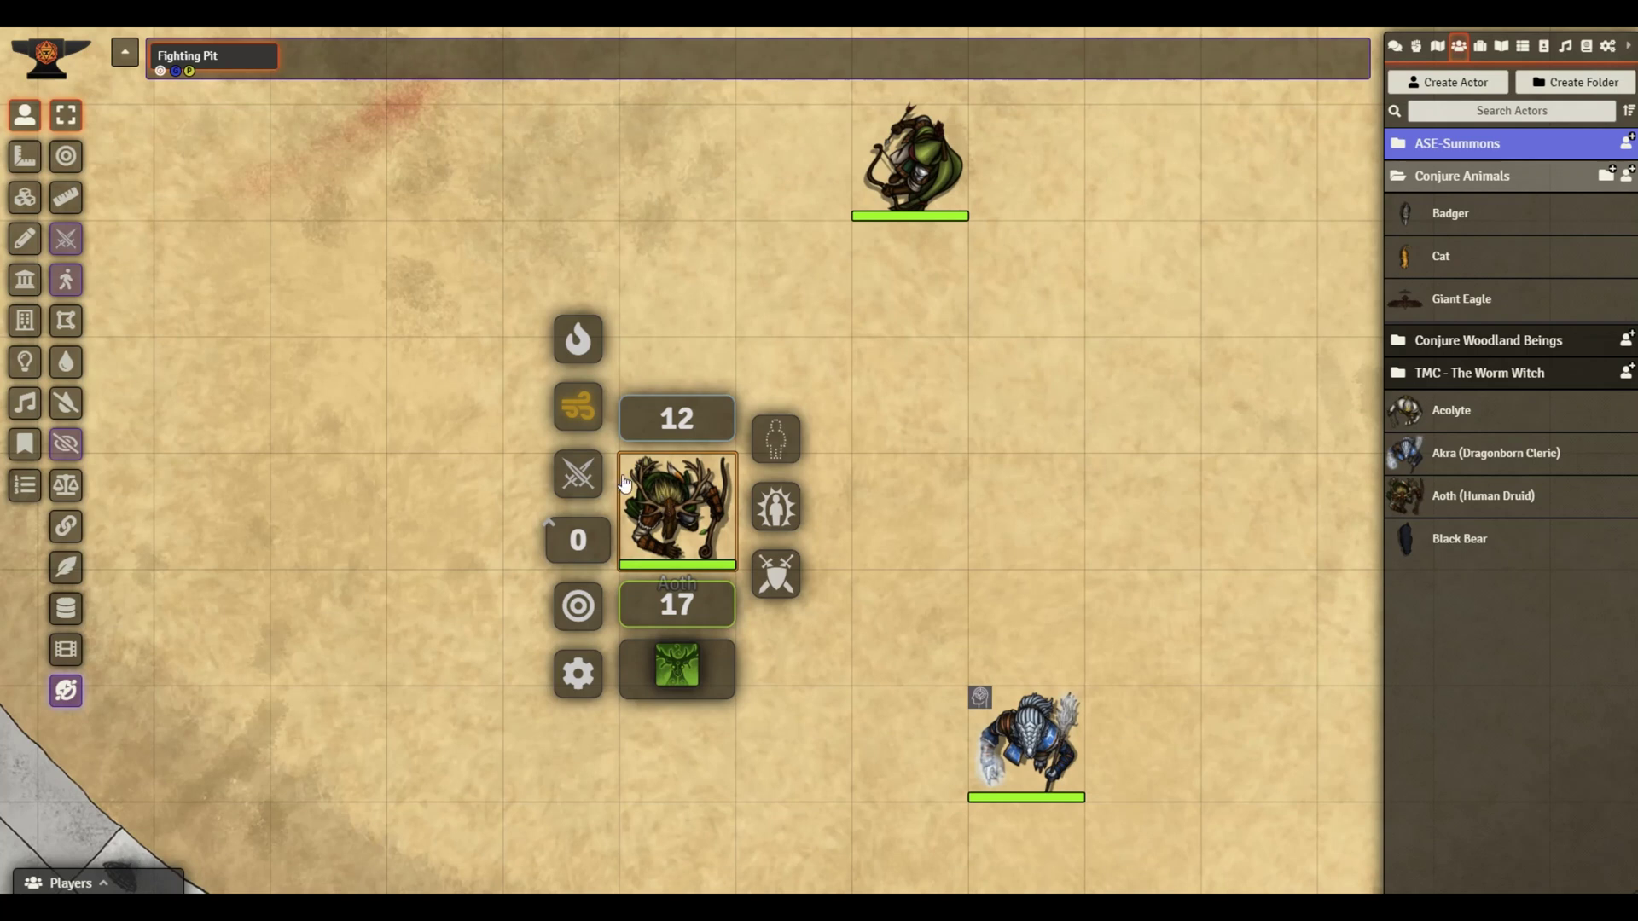
{"action": "left_click", "coordinate": [593, 416]}
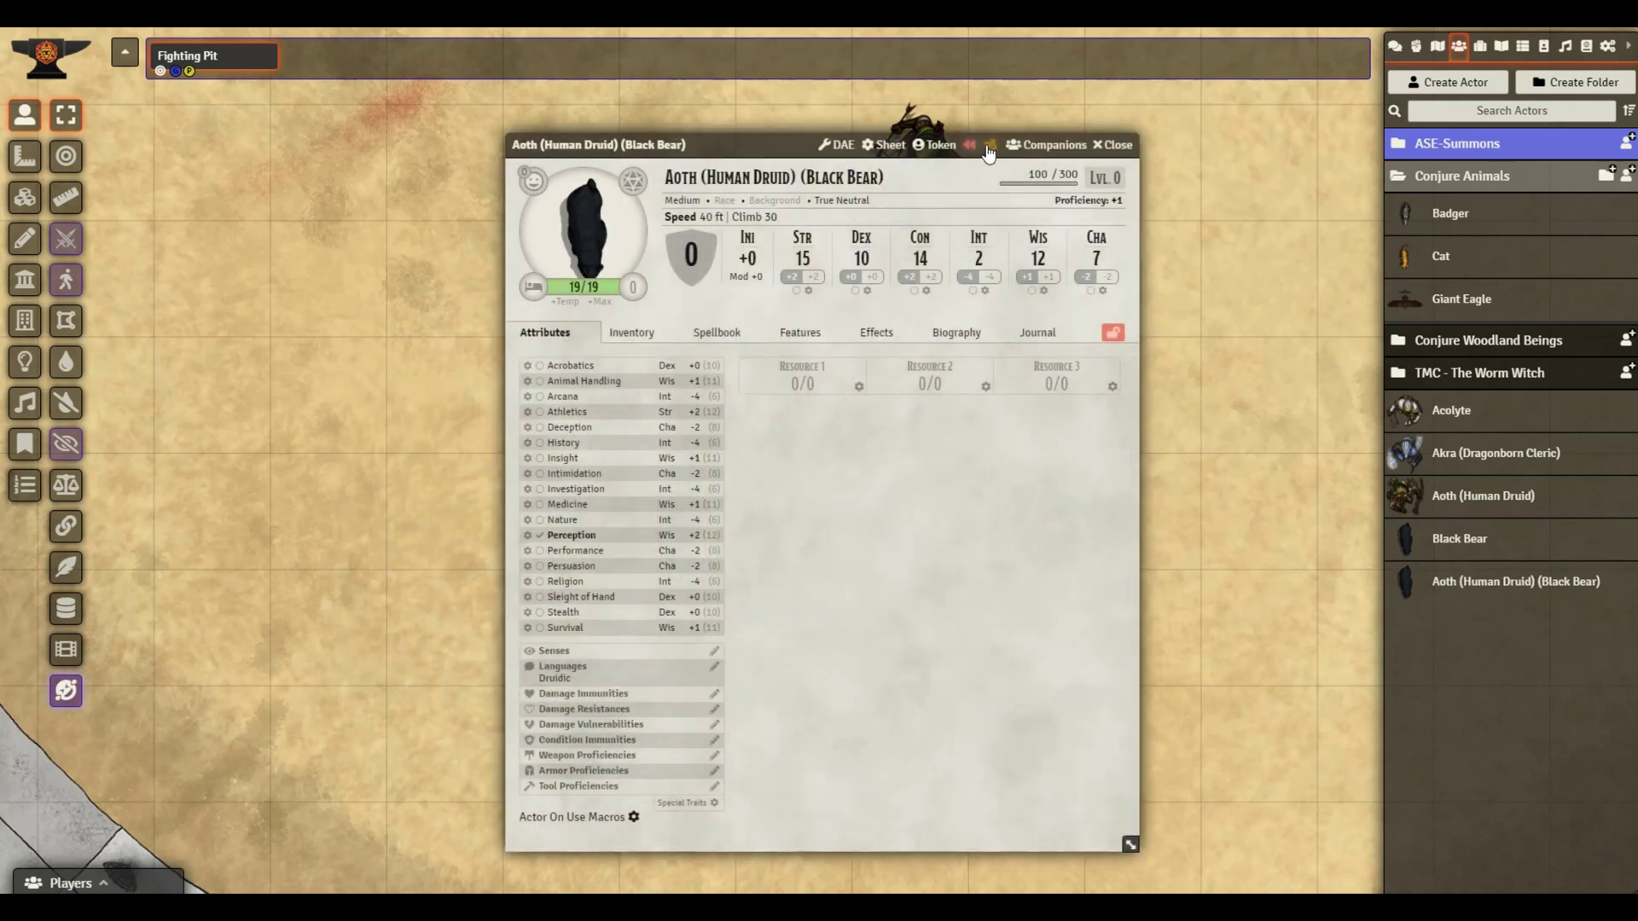
{"action": "left_click", "coordinate": [1115, 145]}
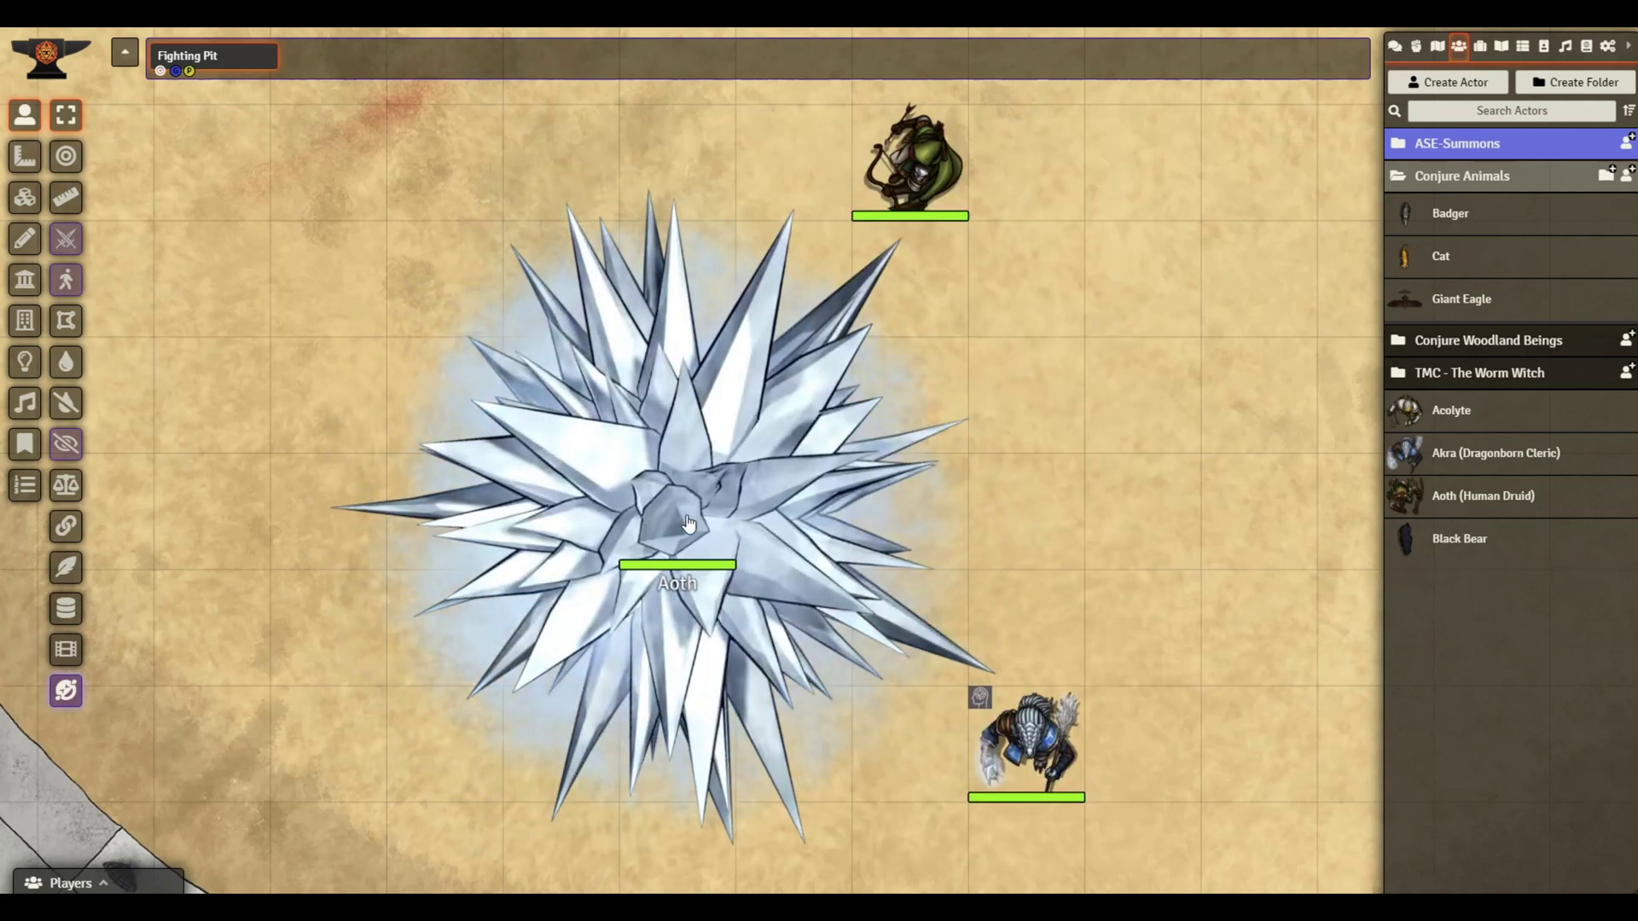